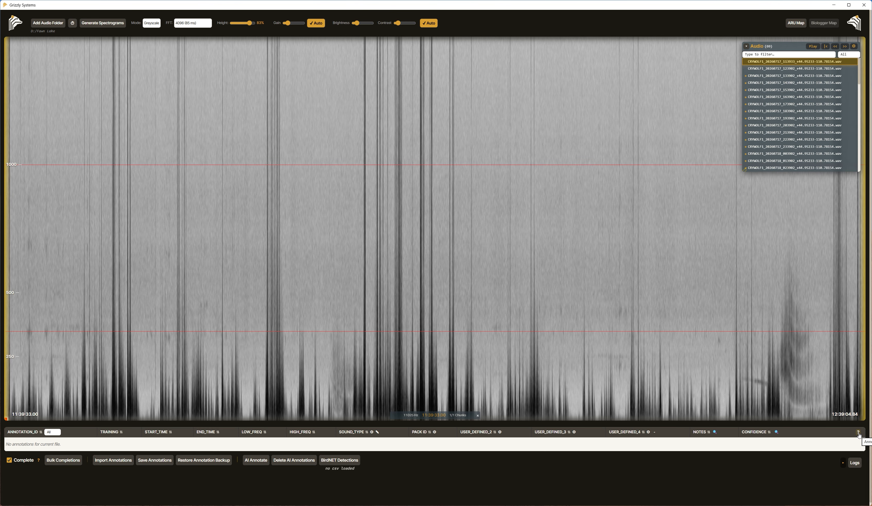
Review the annotation data reference, from the saved fields through the computed features to the exported audio clip naming
{"action": "left_click", "coordinate": [858, 432]}
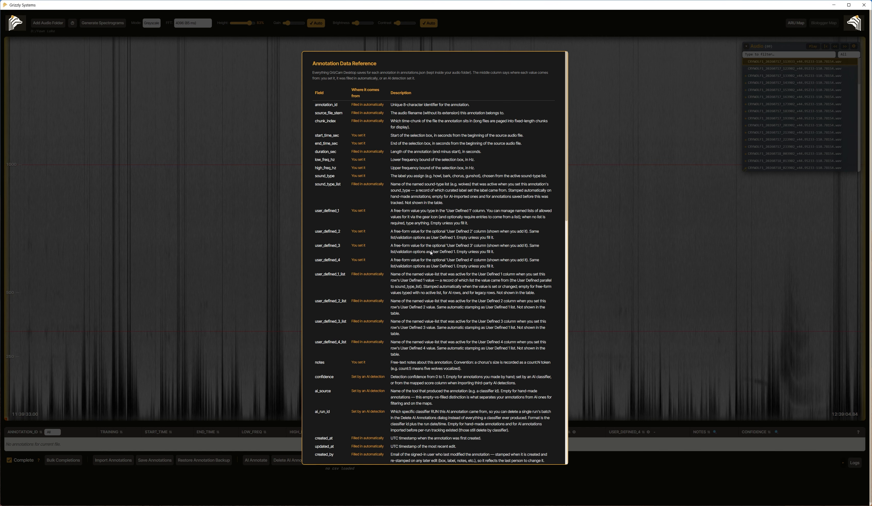
{"action": "scroll", "coordinate": [431, 253], "scroll_direction": "down", "scroll_amount": 15}
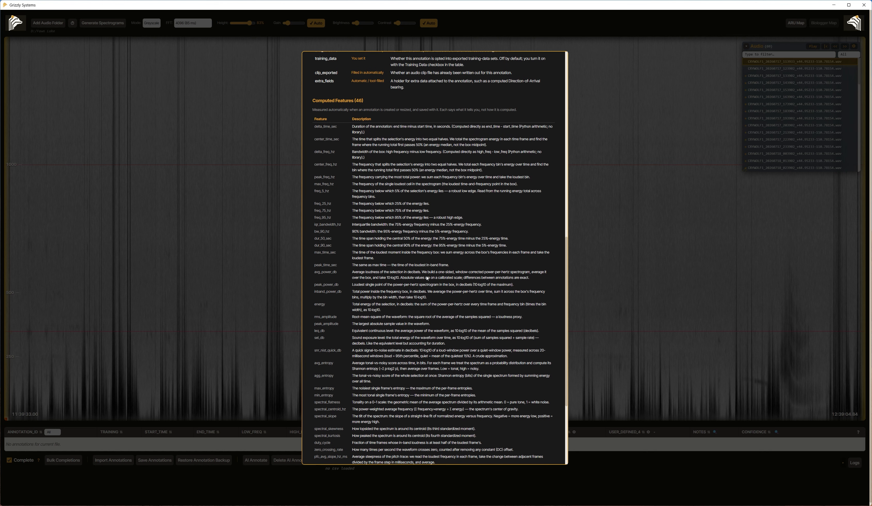
{"action": "scroll", "coordinate": [427, 277], "scroll_direction": "down", "scroll_amount": 4}
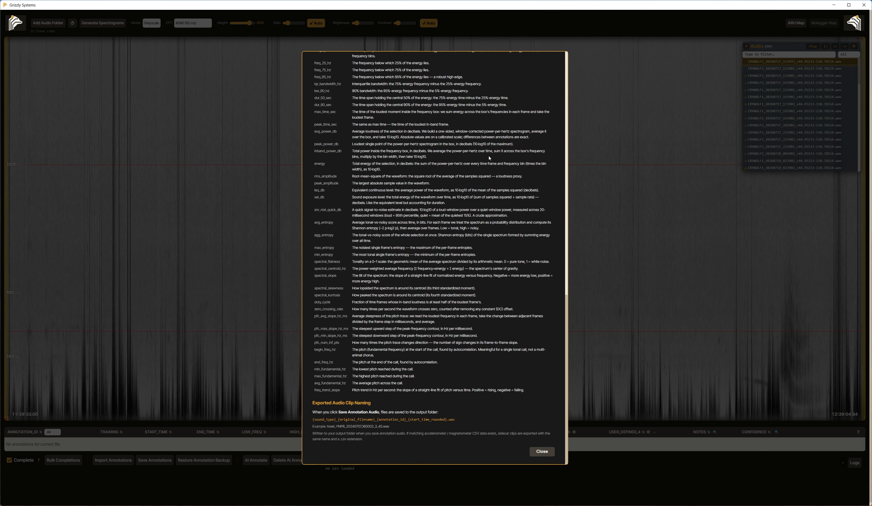
{"action": "left_click", "coordinate": [542, 451]}
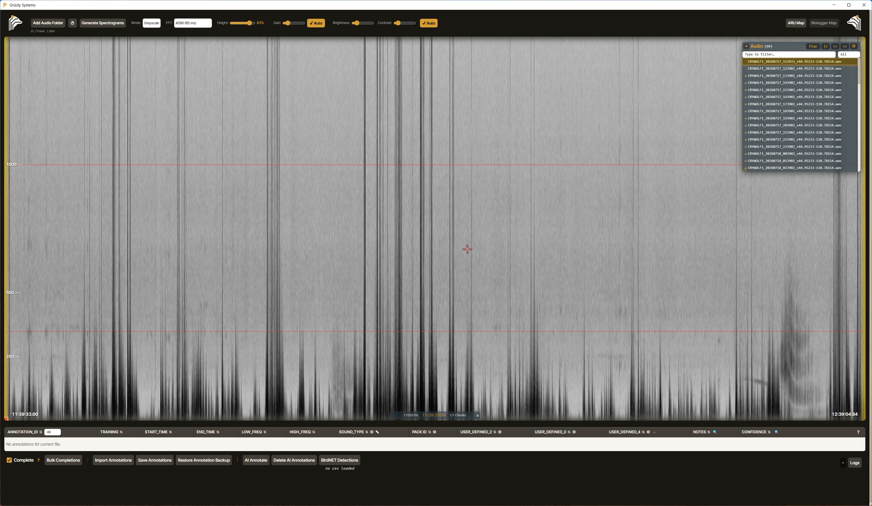
Draw a trial annotation box across the middle frequencies of the spectrogram and delete it
{"action": "left_click_drag", "start_coordinate": [523, 244], "coordinate": [615, 301]}
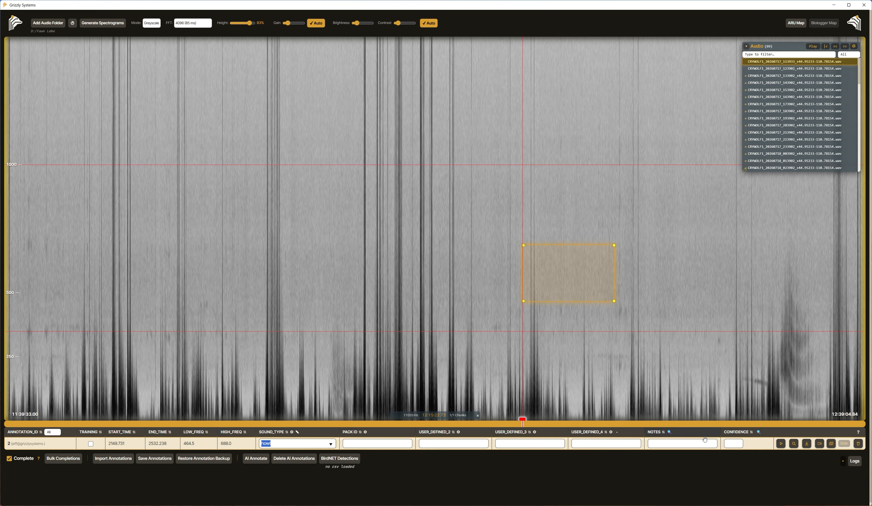
{"action": "left_click", "coordinate": [858, 445]}
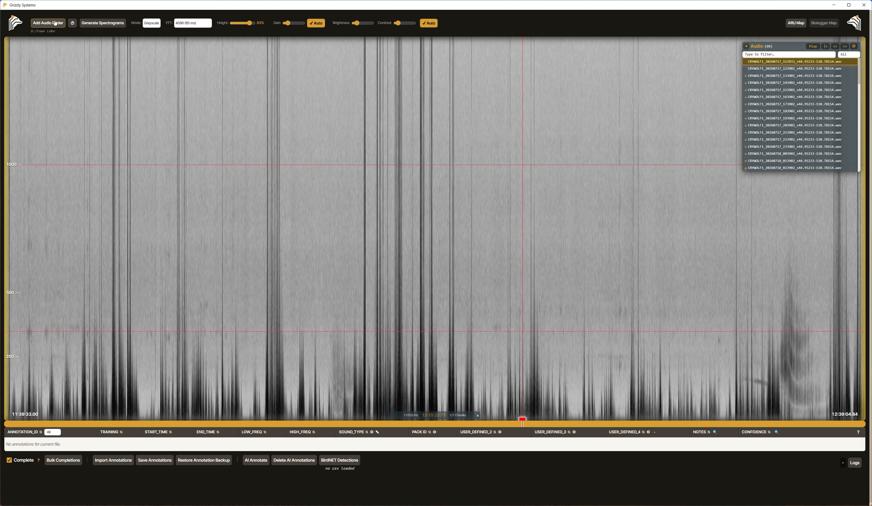
Check the full list of audio folders and load D:/CryWolf_Data/ARU Files with Wolves/audio
{"action": "left_click", "coordinate": [73, 23]}
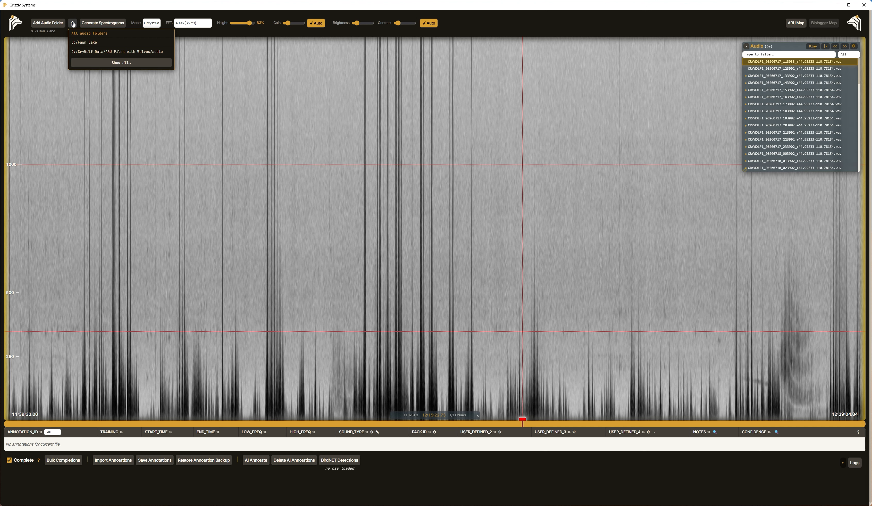
{"action": "left_click", "coordinate": [96, 62]}
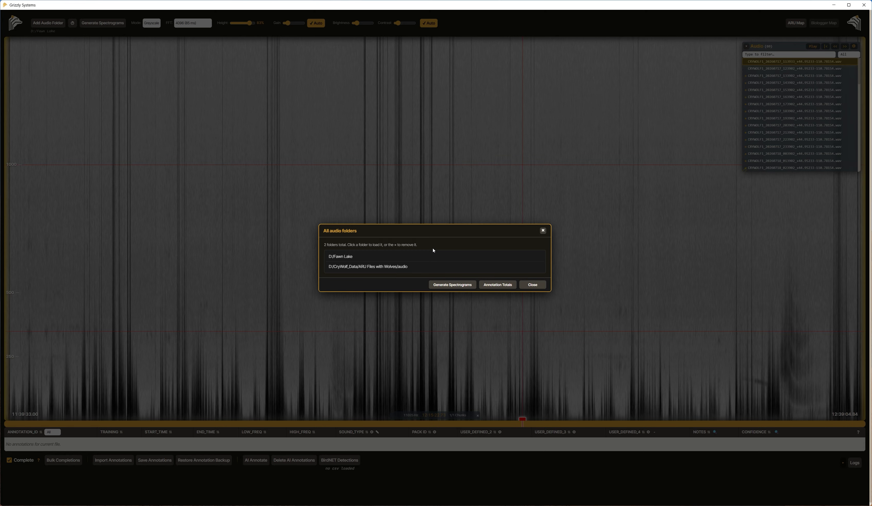
{"action": "left_click", "coordinate": [527, 287]}
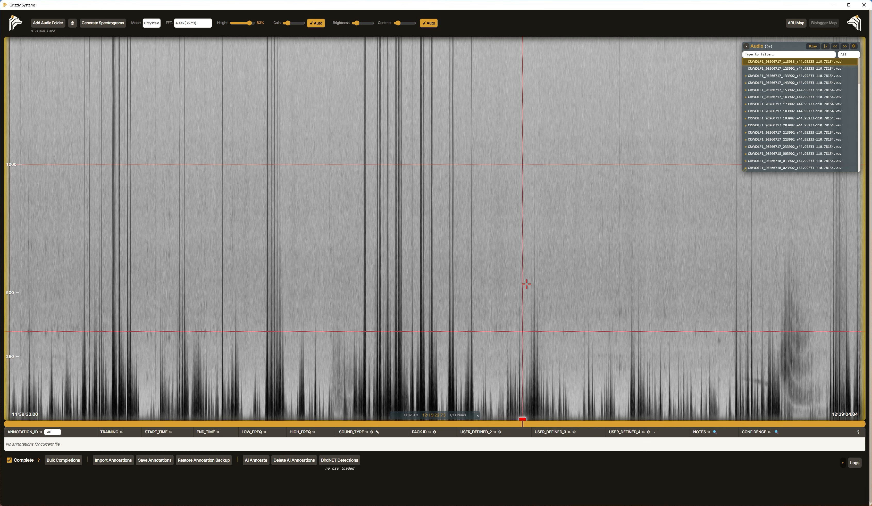
{"action": "left_click", "coordinate": [73, 24]}
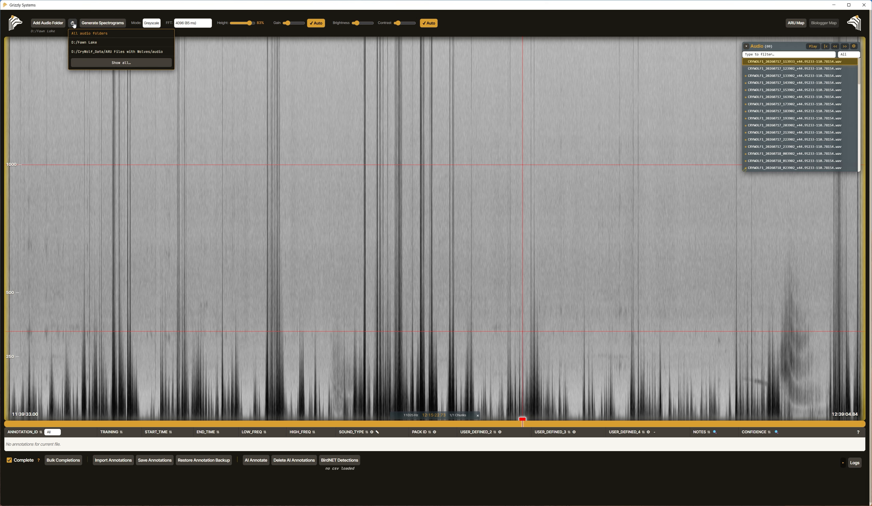
{"action": "left_click", "coordinate": [83, 52]}
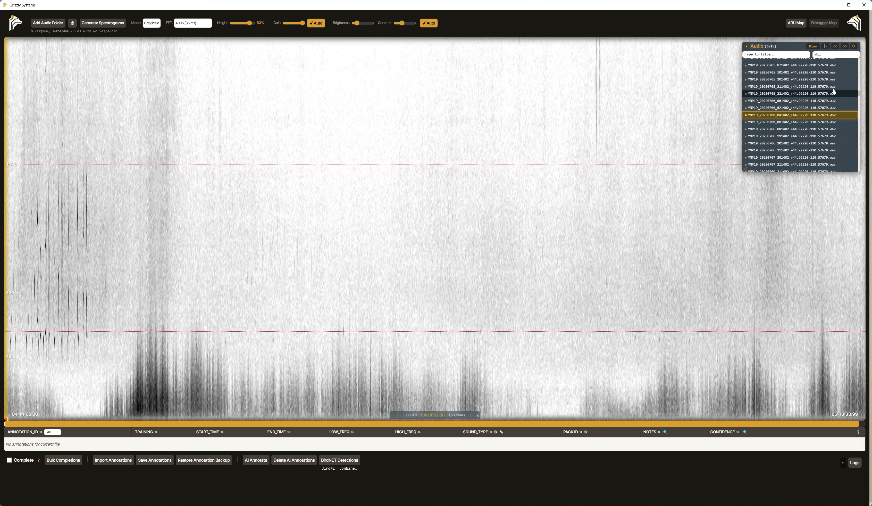
Set the spectrogram display to a 5-minute time window and a maximum frequency of 1500, and save the settings
{"action": "left_click", "coordinate": [856, 46]}
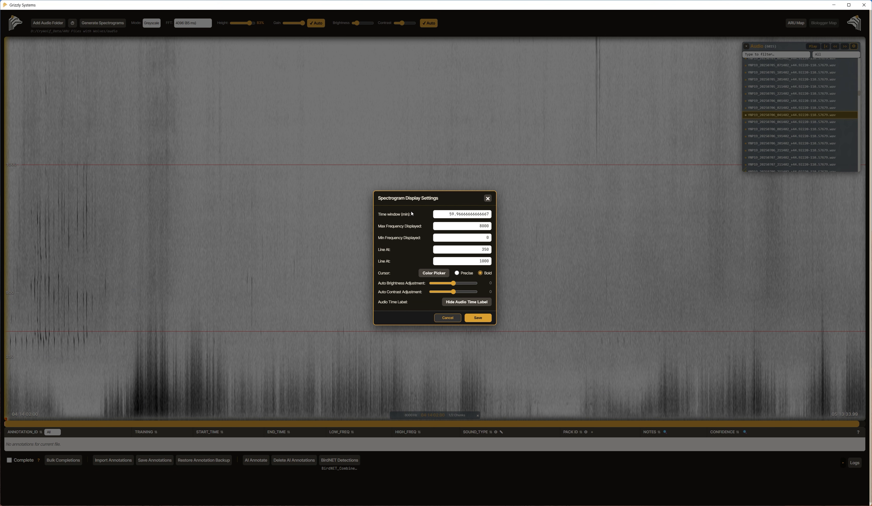
{"action": "mouse_move", "coordinate": [435, 223]}
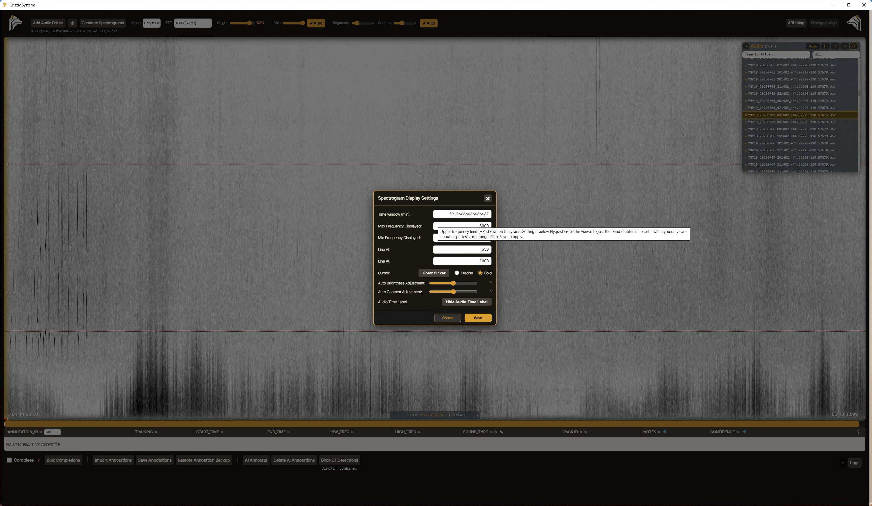
{"action": "left_click_drag", "start_coordinate": [448, 214], "coordinate": [497, 215]}
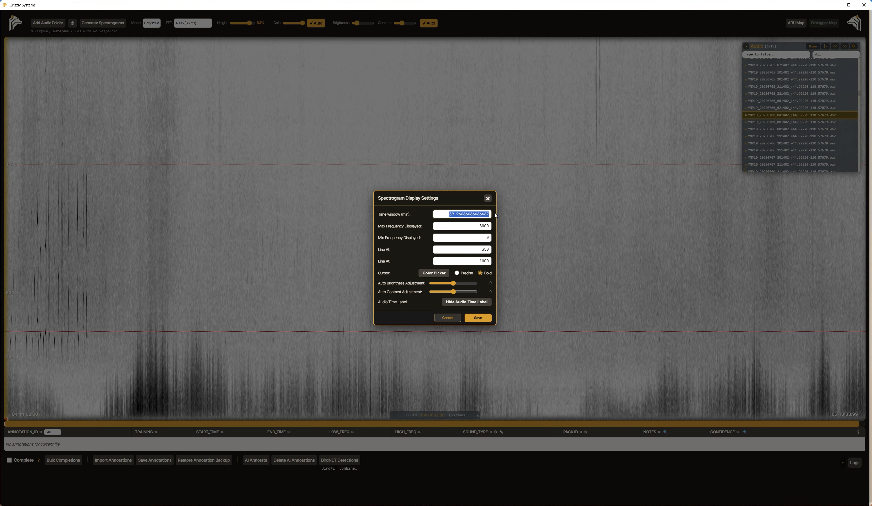
{"action": "type", "text": "5"}
{"action": "mouse_move", "coordinate": [477, 225]}
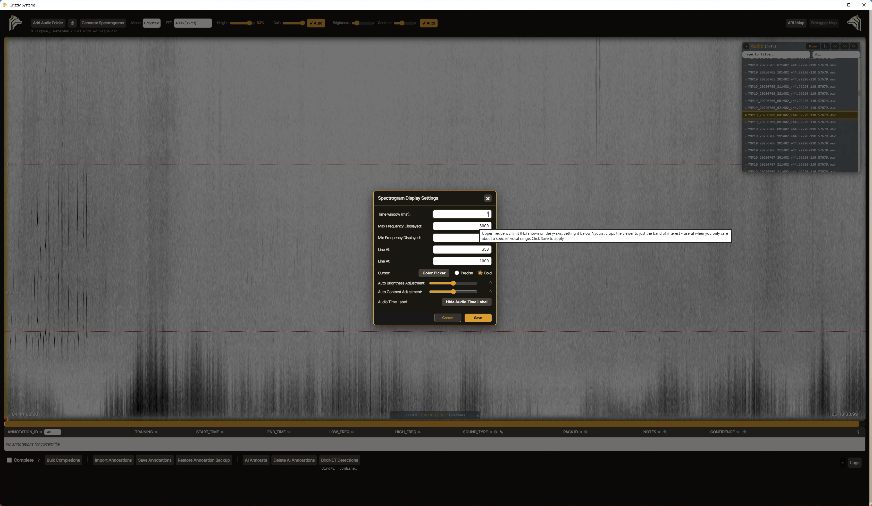
{"action": "left_click_drag", "start_coordinate": [477, 225], "coordinate": [494, 226]}
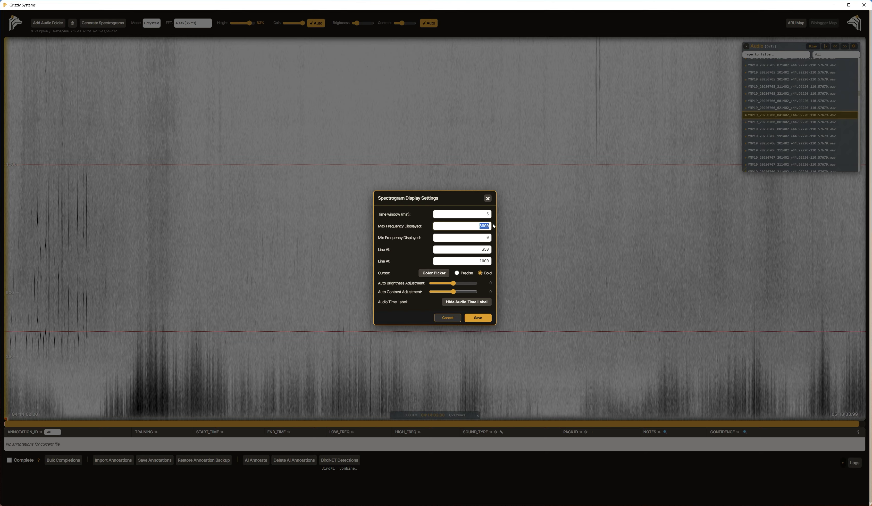
{"action": "type", "text": "15"}
{"action": "mouse_move", "coordinate": [480, 239]}
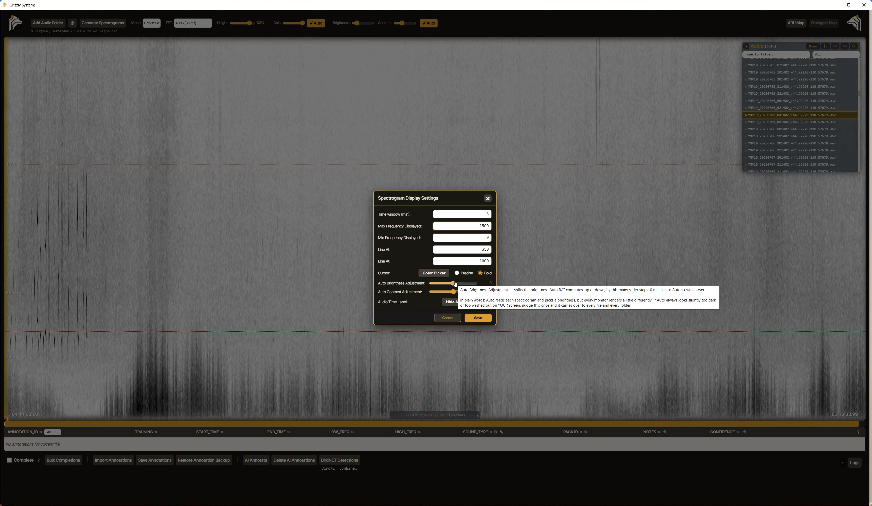
{"action": "left_click", "coordinate": [475, 316]}
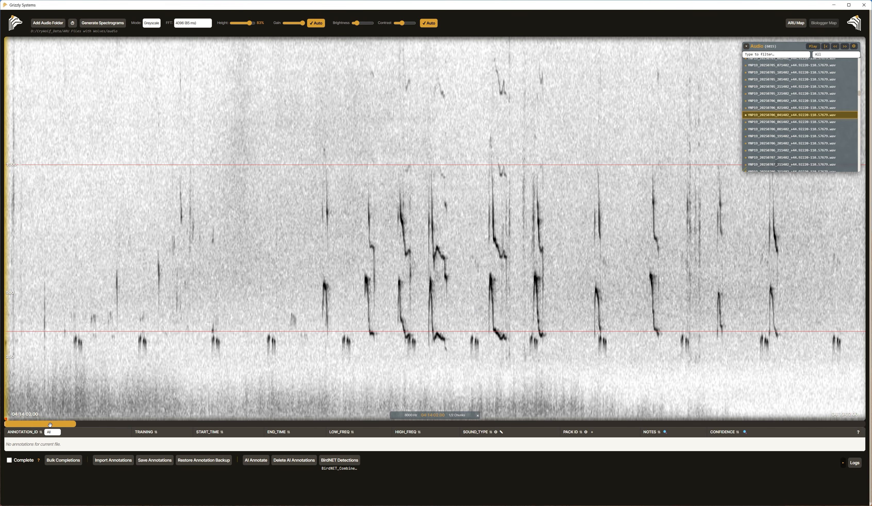
Page through the recording's five-minute chunks up to its end and return to the start
{"action": "left_click_drag", "start_coordinate": [50, 424], "coordinate": [49, 442]}
{"action": "key", "text": "Right"}
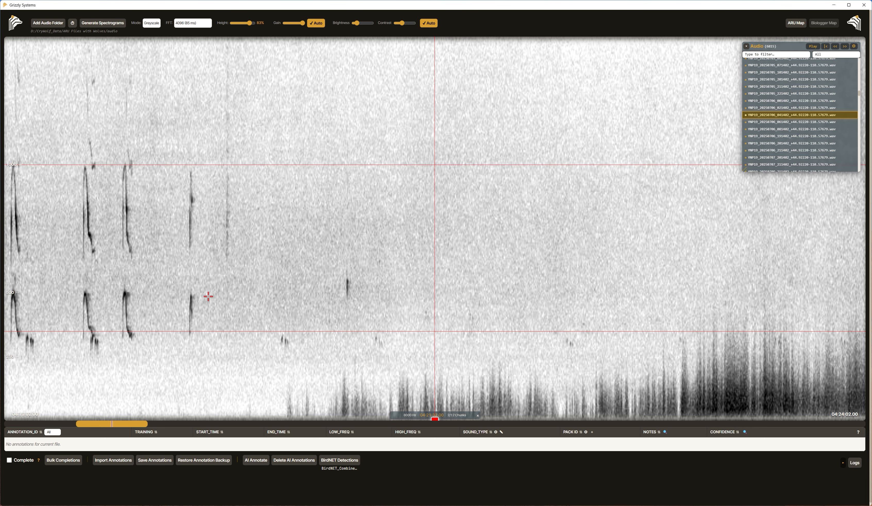
{"action": "key", "text": "Right"}
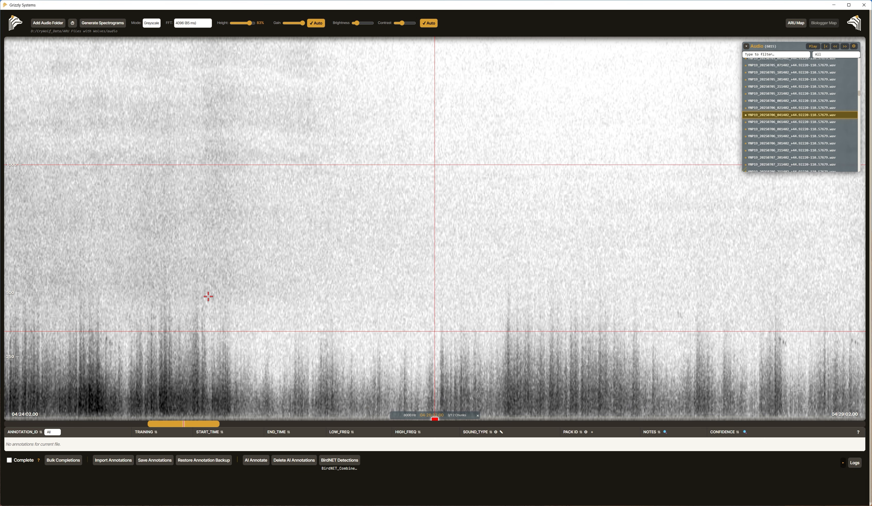
{"action": "key", "text": "Right"}
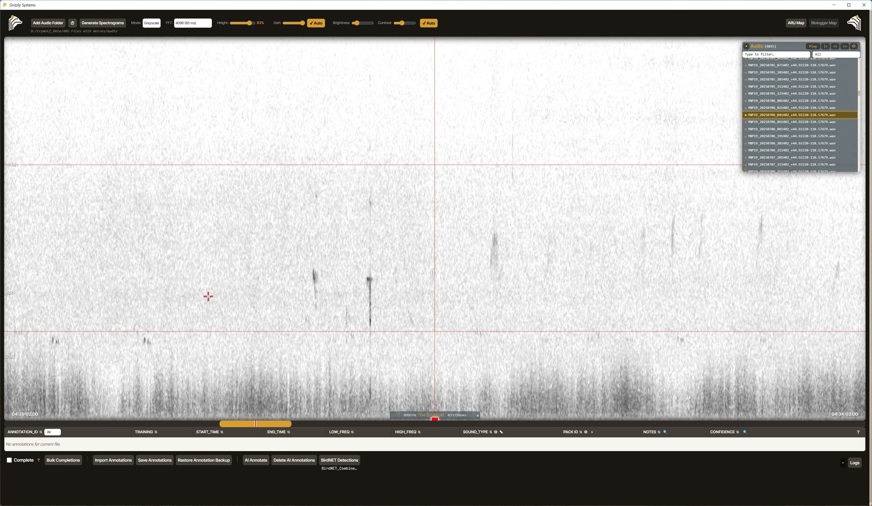
{"action": "key", "text": "Right"}
{"action": "key", "text": "Right"}
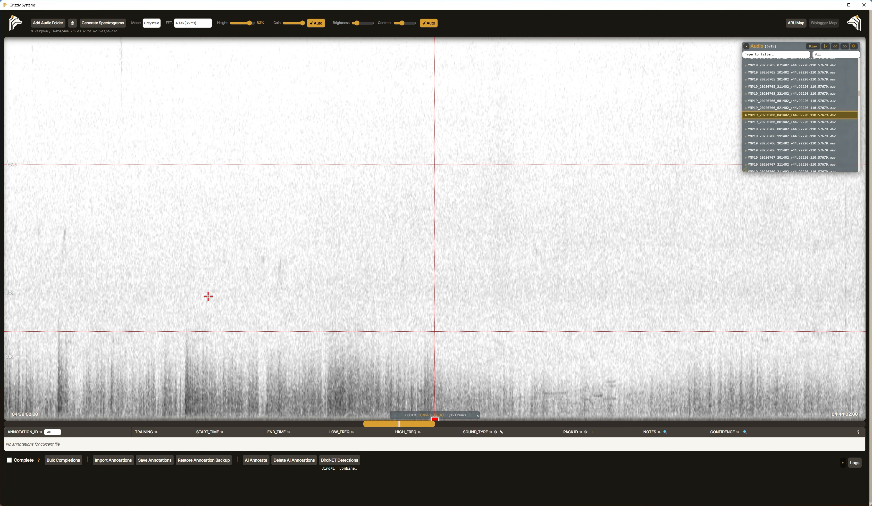
{"action": "key", "text": "Right"}
{"action": "key", "text": "Right"}
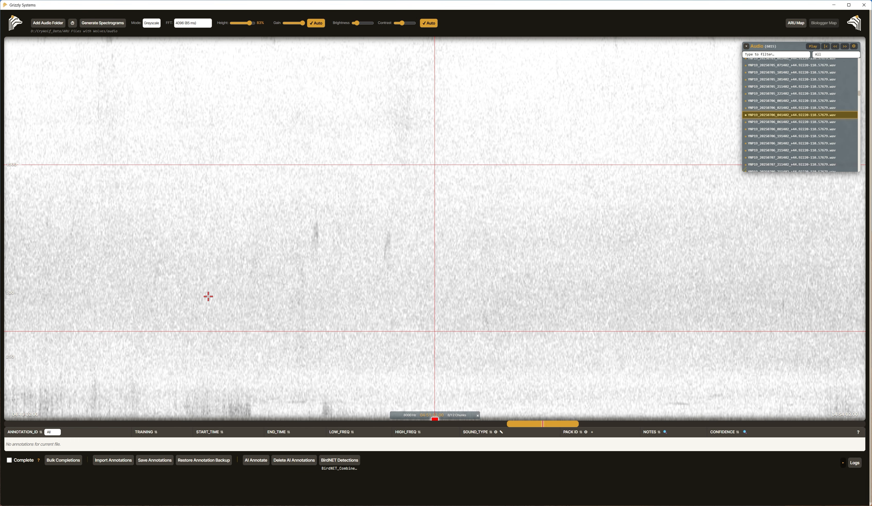
{"action": "key", "text": "Right"}
{"action": "key", "text": "Right"}
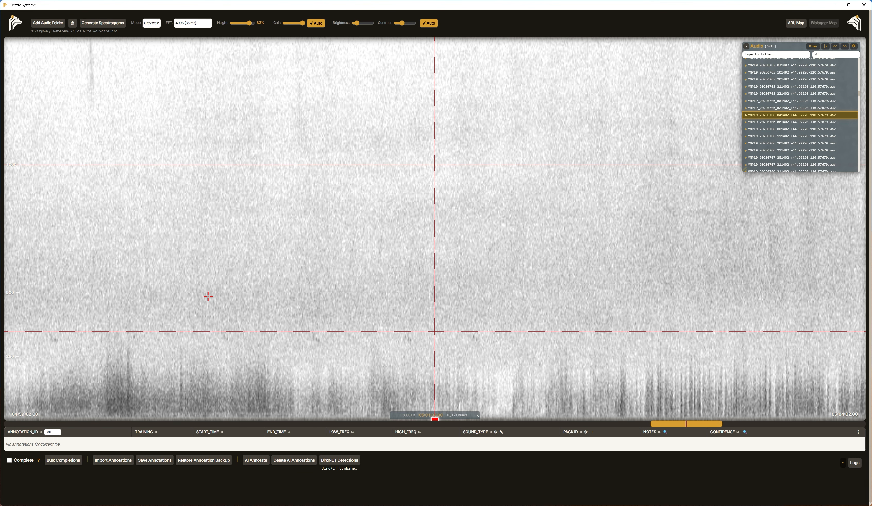
{"action": "key", "text": "Right"}
{"action": "key", "text": "Right"}
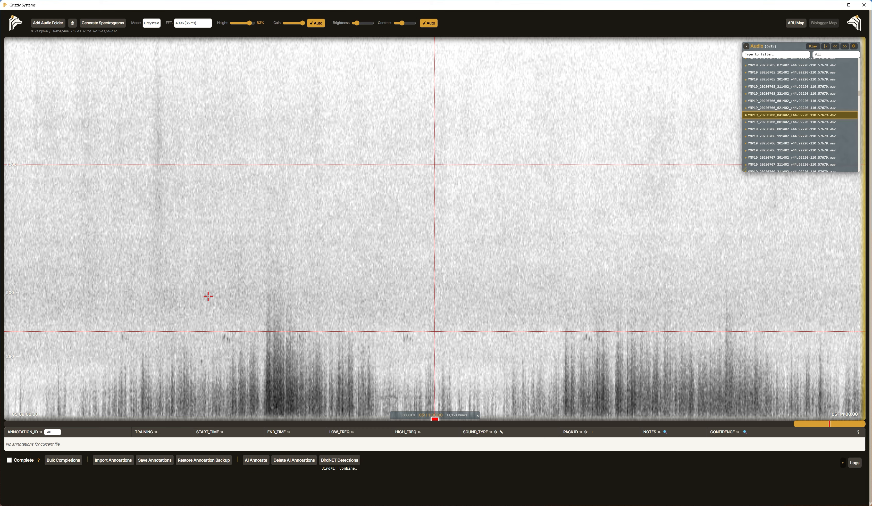
{"action": "key", "text": "Home"}
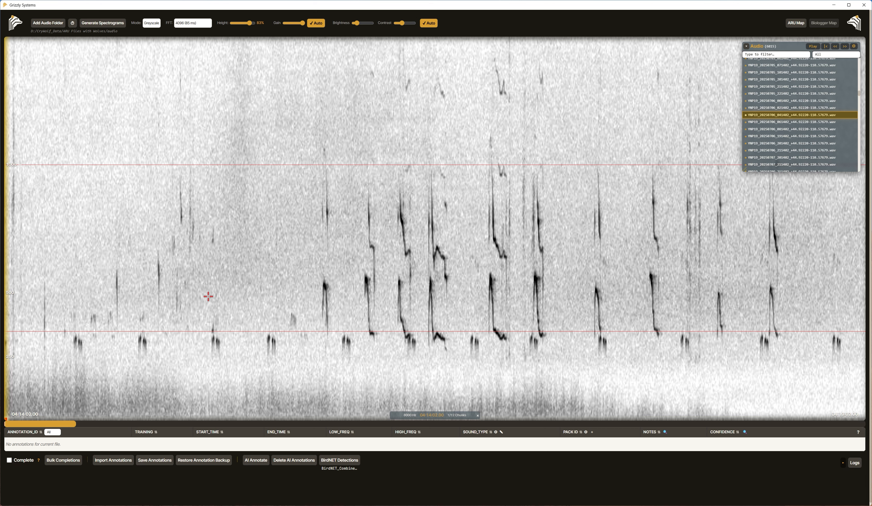
Place the playhead at the first howl, shift it to just before the seventh, and play the recording from there
{"action": "left_click", "coordinate": [318, 276]}
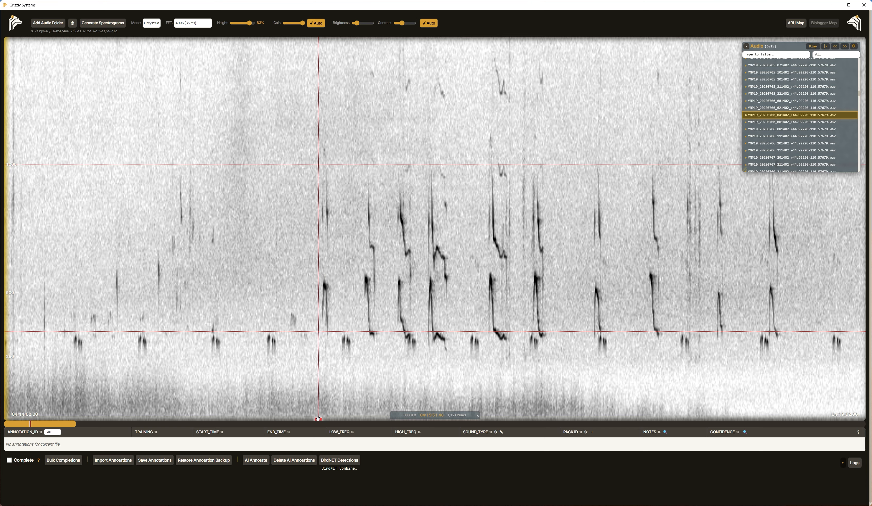
{"action": "mouse_move", "coordinate": [317, 425]}
{"action": "left_mouse_down"}
{"action": "mouse_move", "coordinate": [510, 417]}
{"action": "mouse_move", "coordinate": [642, 399]}
{"action": "mouse_move", "coordinate": [287, 395]}
{"action": "mouse_move", "coordinate": [495, 394]}
{"action": "mouse_move", "coordinate": [569, 382]}
{"action": "left_mouse_up"}
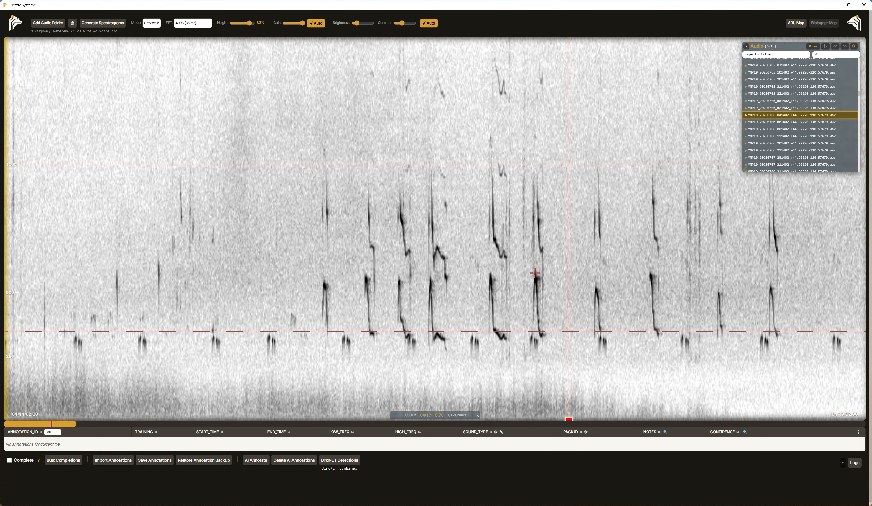
{"action": "key", "text": "space"}
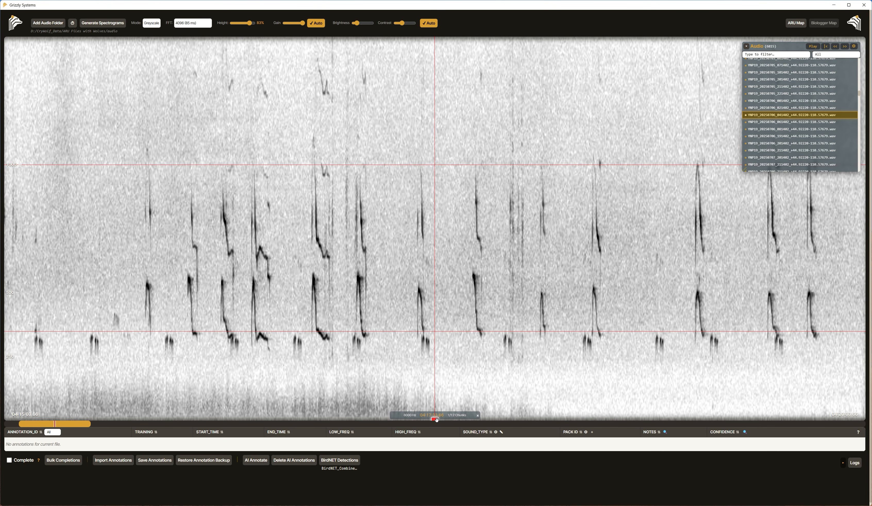
Draw an annotation box around the first strong howl, spanning about 110 to 114 seconds and 327 to 557 Hz
{"action": "left_click_drag", "start_coordinate": [437, 420], "coordinate": [280, 408]}
{"action": "left_click_drag", "start_coordinate": [59, 424], "coordinate": [34, 424]}
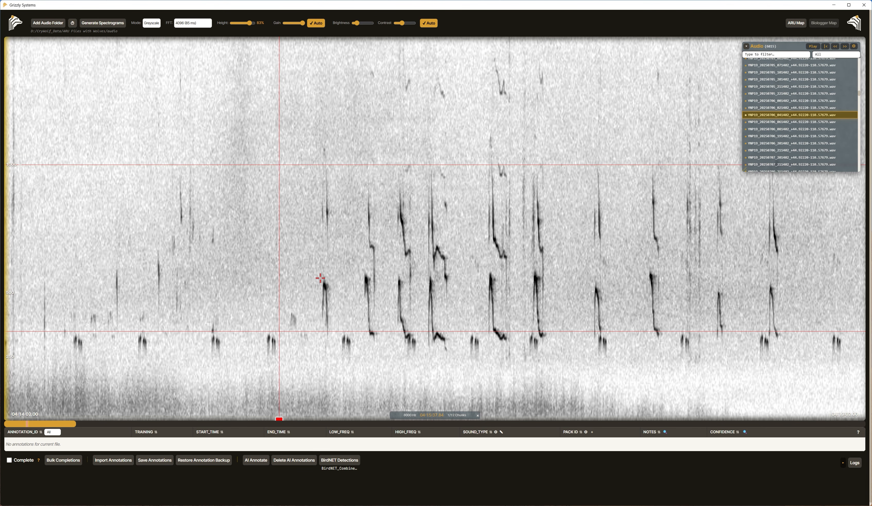
{"action": "left_click_drag", "start_coordinate": [321, 278], "coordinate": [330, 337]}
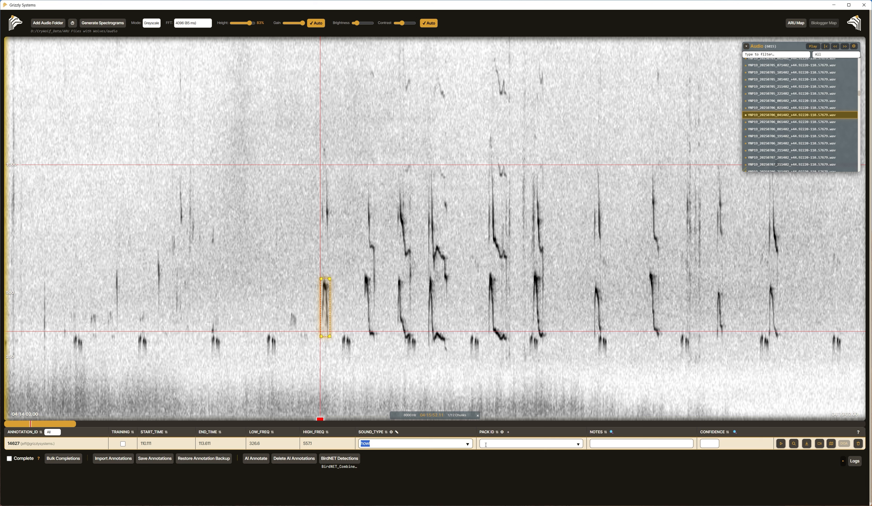
Review the sound types in the wolves list, including the default type and required validation, and save the list
{"action": "left_click", "coordinate": [391, 433]}
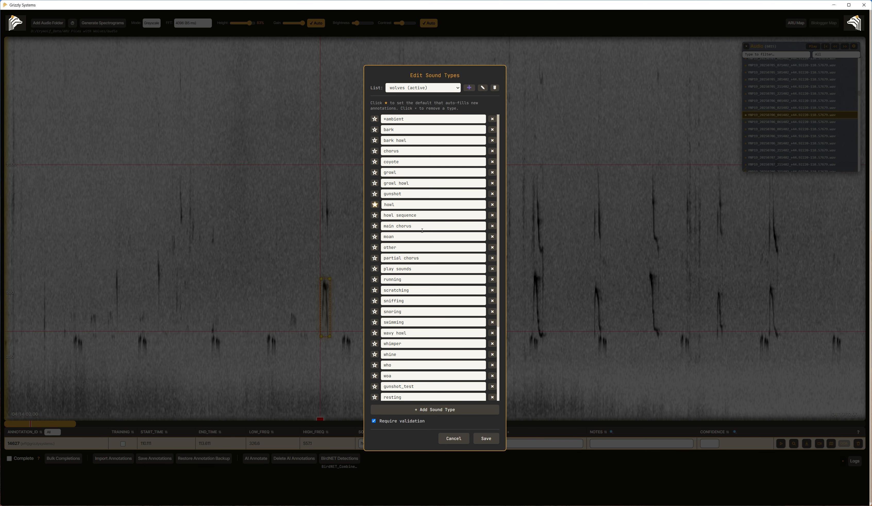
{"action": "scroll", "coordinate": [422, 230], "scroll_direction": "down", "scroll_amount": 4}
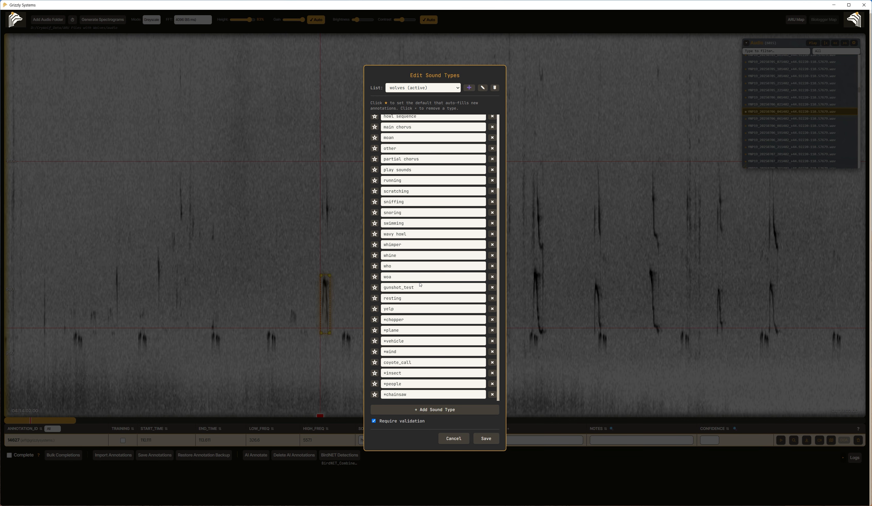
{"action": "scroll", "coordinate": [421, 277], "scroll_direction": "up", "scroll_amount": 3}
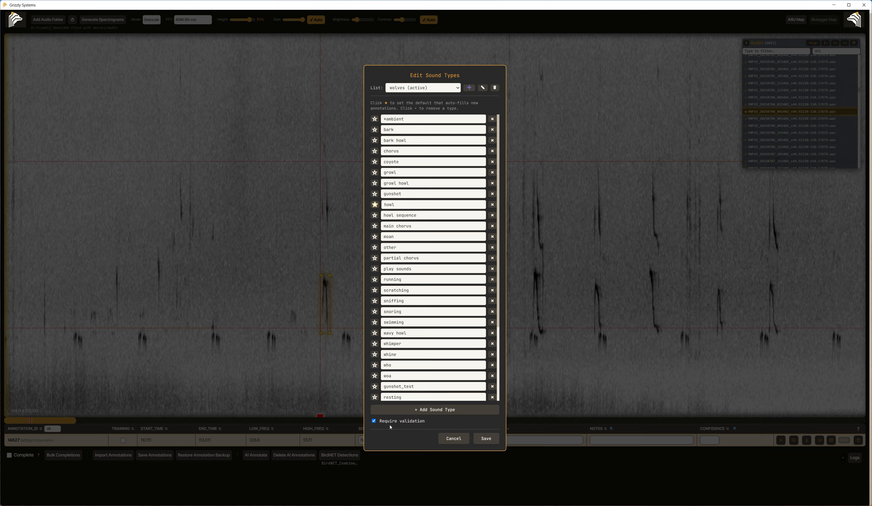
{"action": "left_click", "coordinate": [486, 438]}
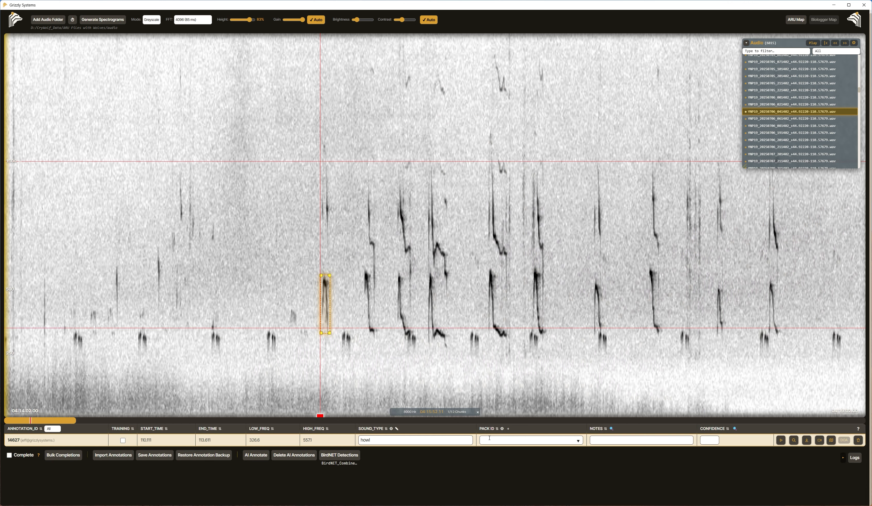
Set the first annotation's sound type to howl
{"action": "left_click", "coordinate": [412, 439]}
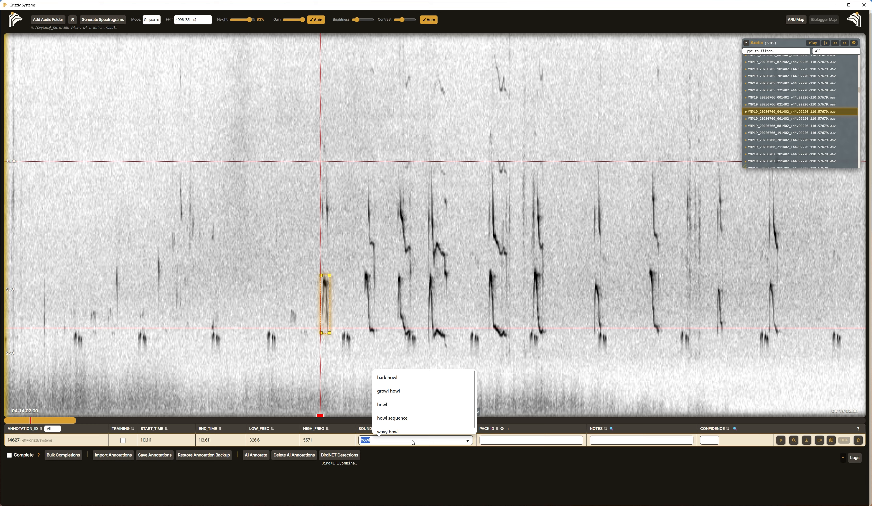
{"action": "type", "text": "ho"}
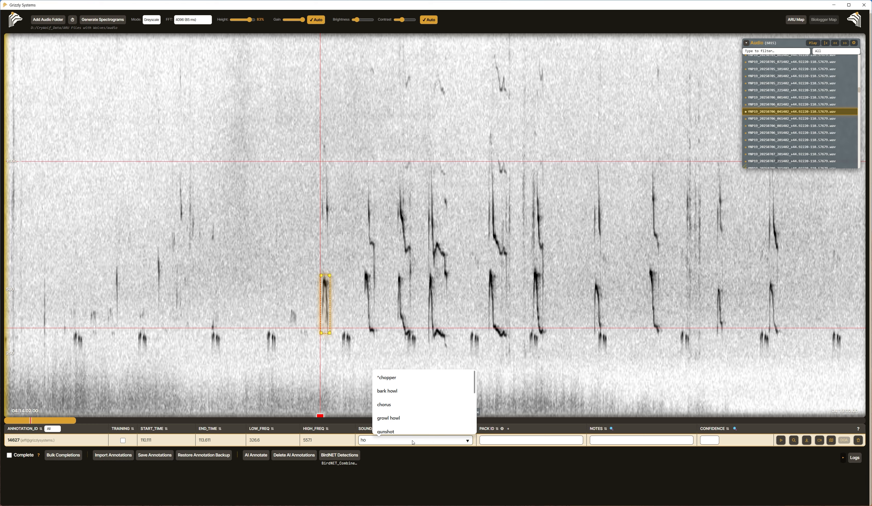
{"action": "type", "text": "wl"}
{"action": "key", "text": "Tab"}
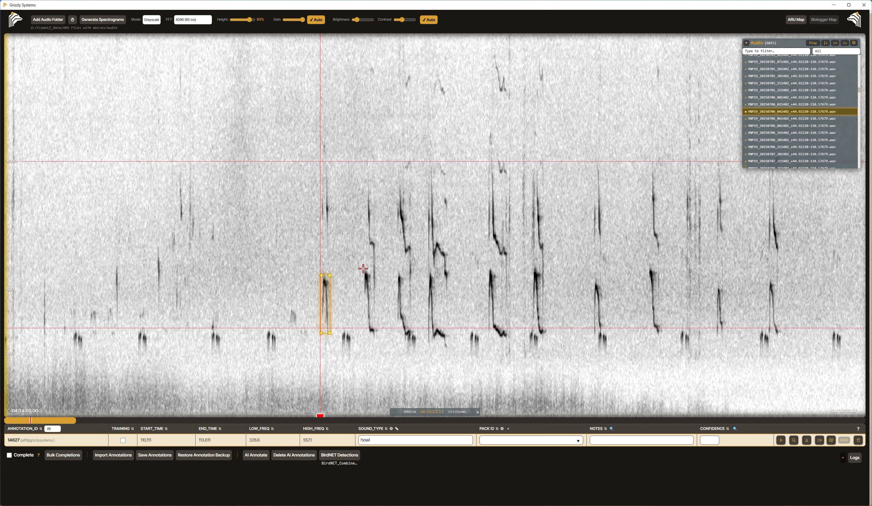
Draw annotation boxes around the second, third and fourth howls, spanning about 125 to 130, 136 to 142 and 147 to 155 seconds
{"action": "left_click_drag", "start_coordinate": [362, 266], "coordinate": [377, 338]}
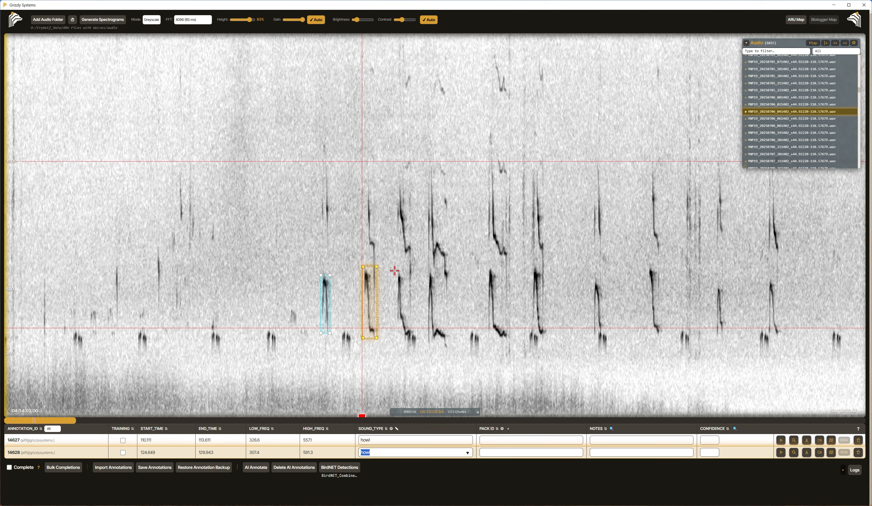
{"action": "left_click_drag", "start_coordinate": [394, 270], "coordinate": [413, 350]}
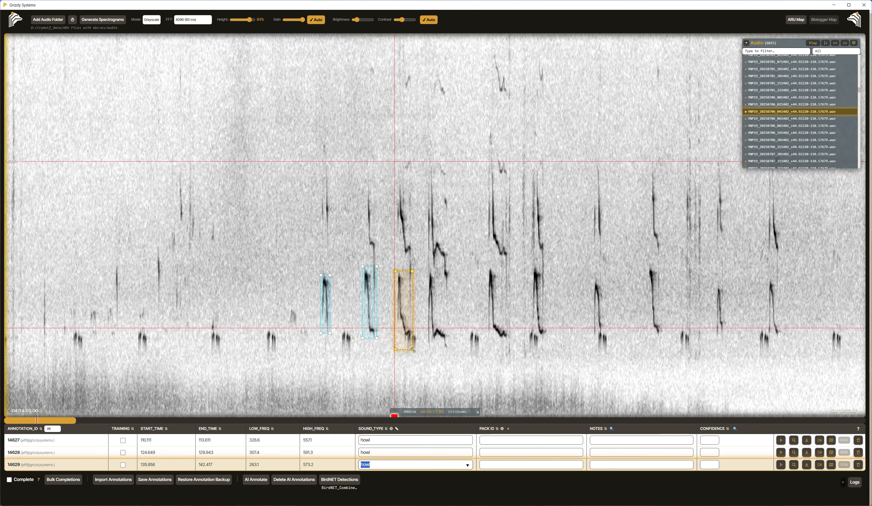
{"action": "left_click_drag", "start_coordinate": [426, 270], "coordinate": [449, 350]}
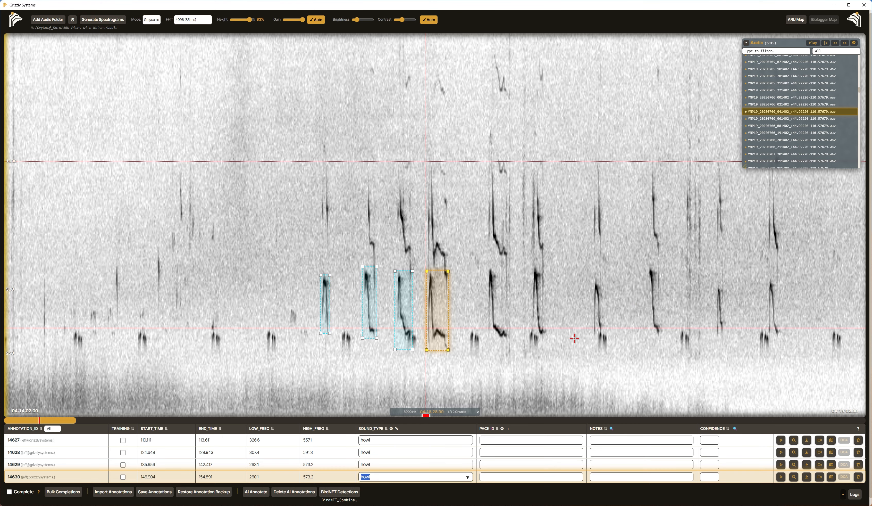
Step through the four howl annotations in the table and play back the fourth annotation's audio
{"action": "left_click_drag", "start_coordinate": [55, 420], "coordinate": [40, 428]}
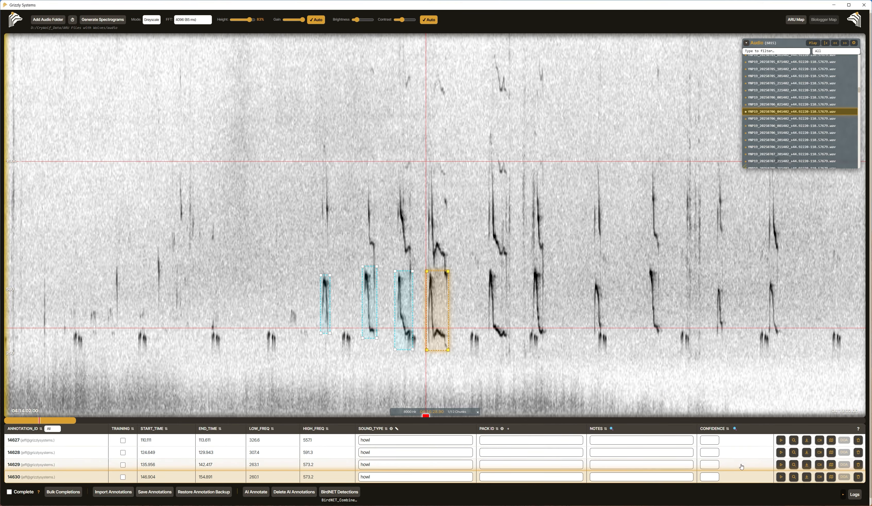
{"action": "left_click", "coordinate": [766, 465]}
{"action": "left_click", "coordinate": [740, 438]}
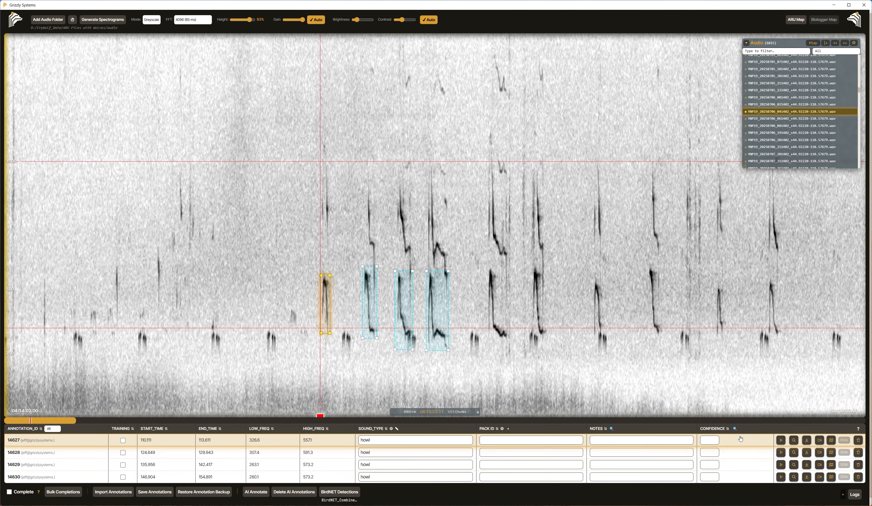
{"action": "left_click", "coordinate": [334, 456]}
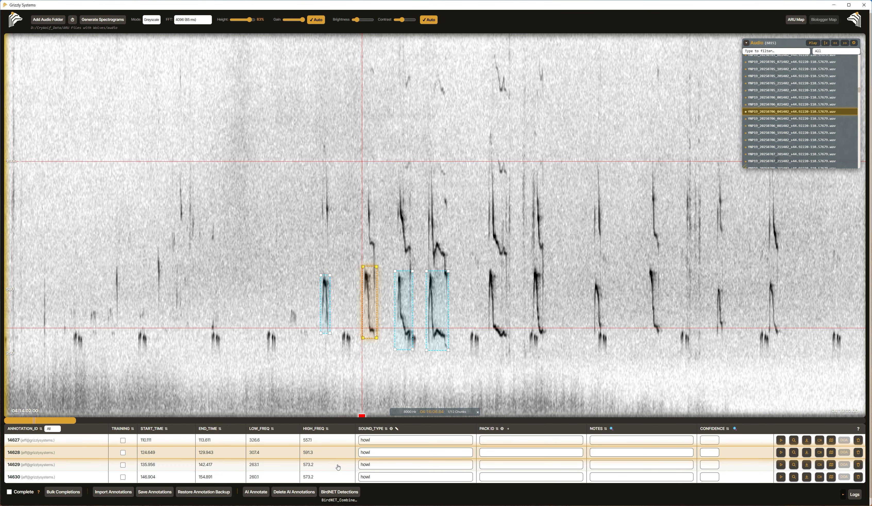
{"action": "left_click", "coordinate": [335, 465]}
{"action": "left_click", "coordinate": [342, 479]}
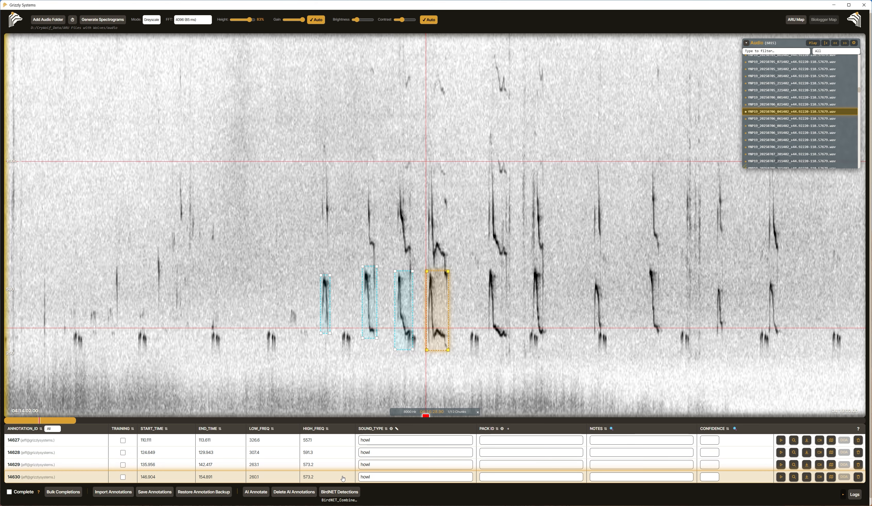
{"action": "left_click", "coordinate": [781, 477]}
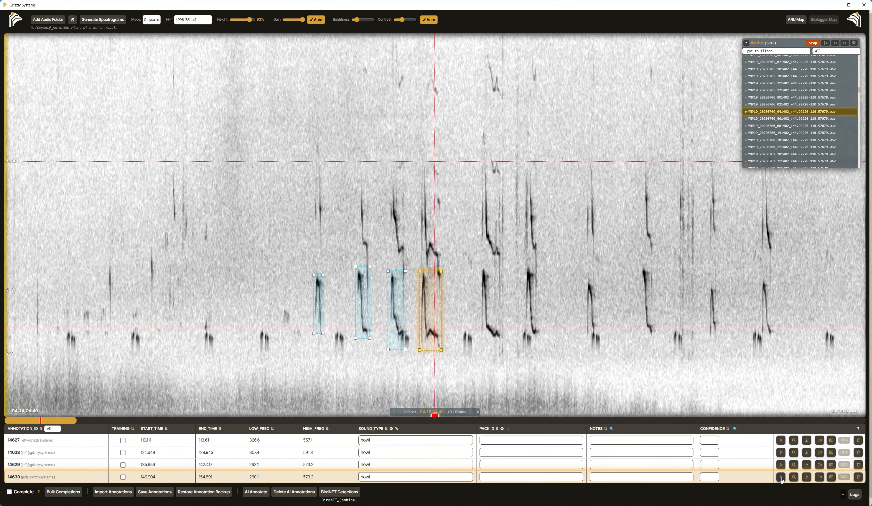
{"action": "left_click", "coordinate": [781, 477]}
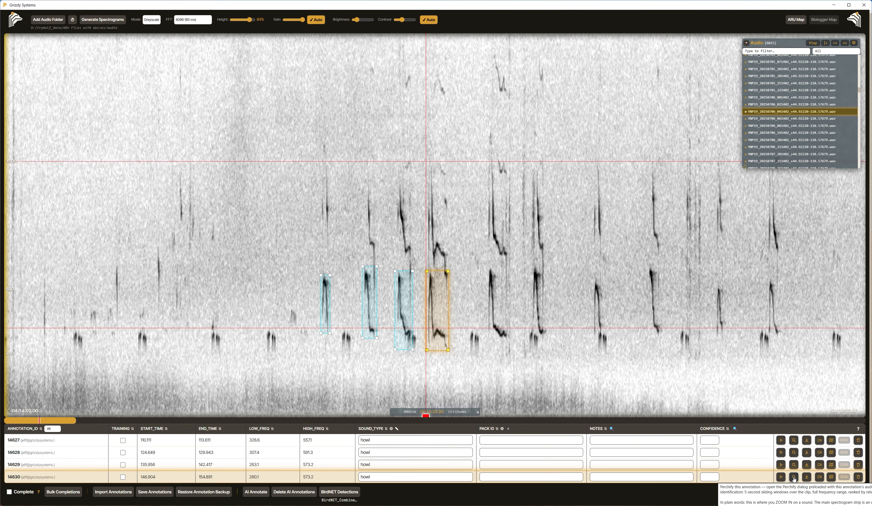
Open the fourth annotation in Perchify, show its full view, zoom into one howl on the spectrogram and play it
{"action": "left_click", "coordinate": [794, 477]}
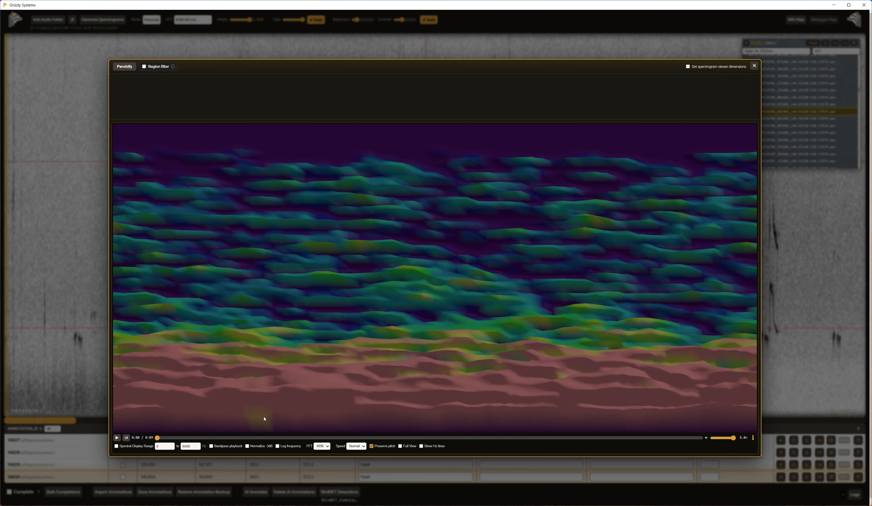
{"action": "left_click", "coordinate": [400, 446]}
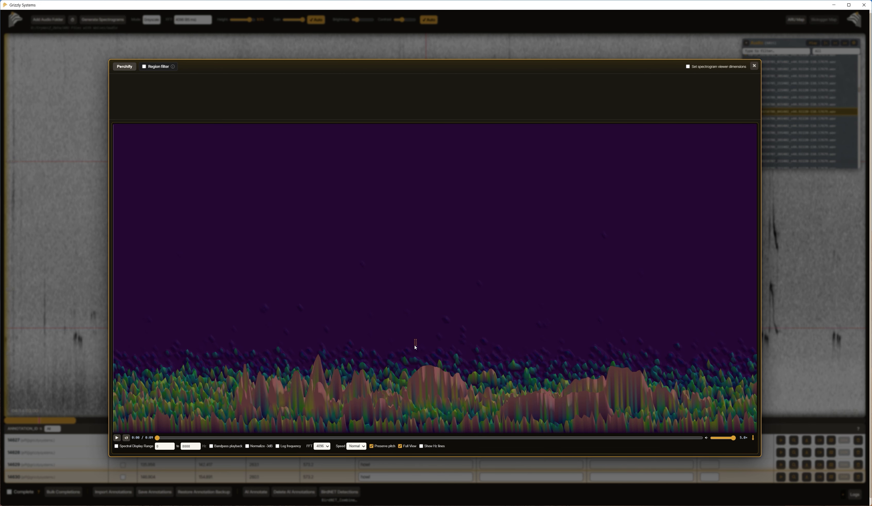
{"action": "mouse_move", "coordinate": [434, 385]}
{"action": "left_mouse_down"}
{"action": "mouse_move", "coordinate": [434, 374]}
{"action": "mouse_move", "coordinate": [430, 383]}
{"action": "left_mouse_up"}
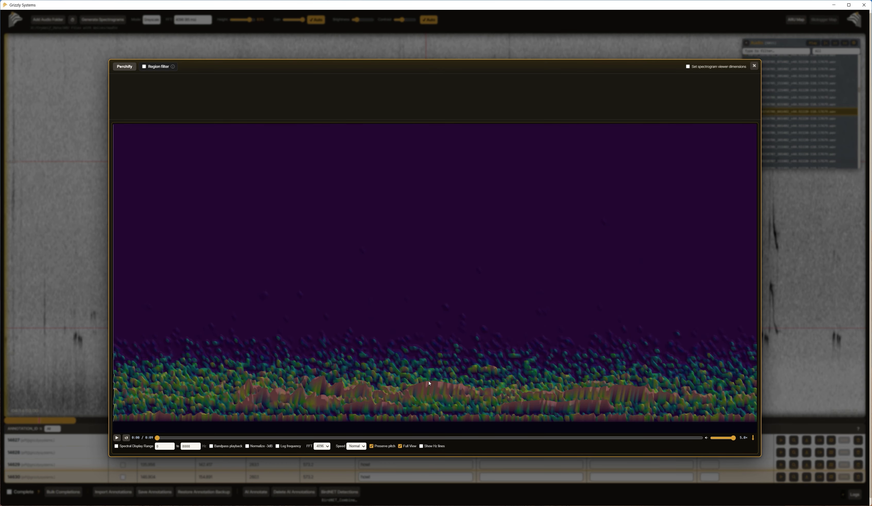
{"action": "left_click_drag", "start_coordinate": [387, 361], "coordinate": [497, 413]}
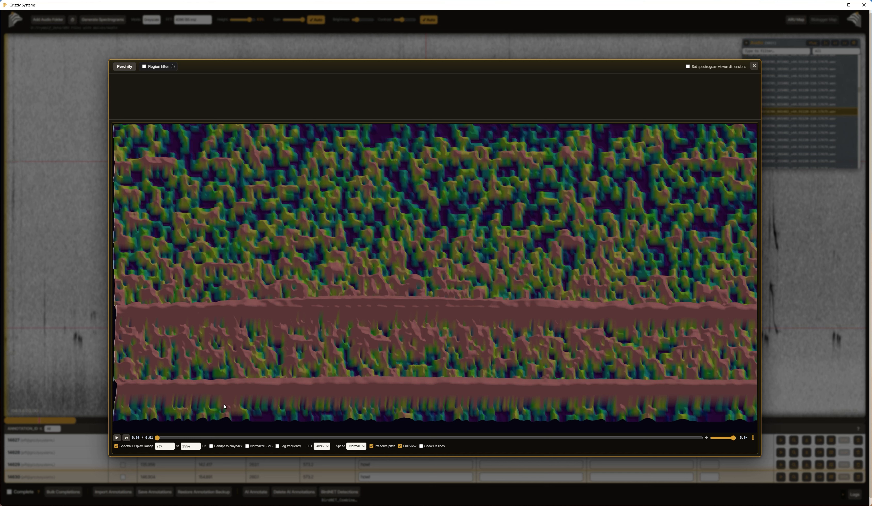
{"action": "left_click", "coordinate": [116, 438]}
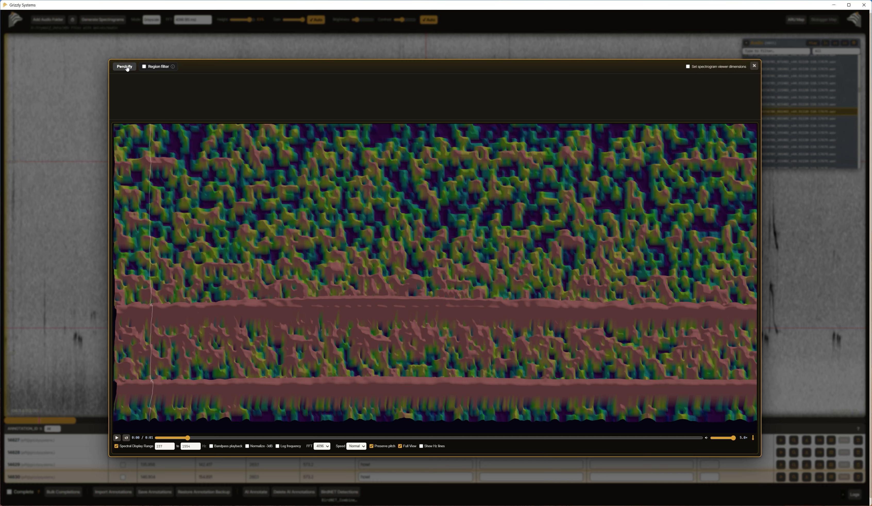
Enable the region filter with a 100 km radius, run the Perchify species identification on the clip, and close the dialog
{"action": "left_click", "coordinate": [144, 67]}
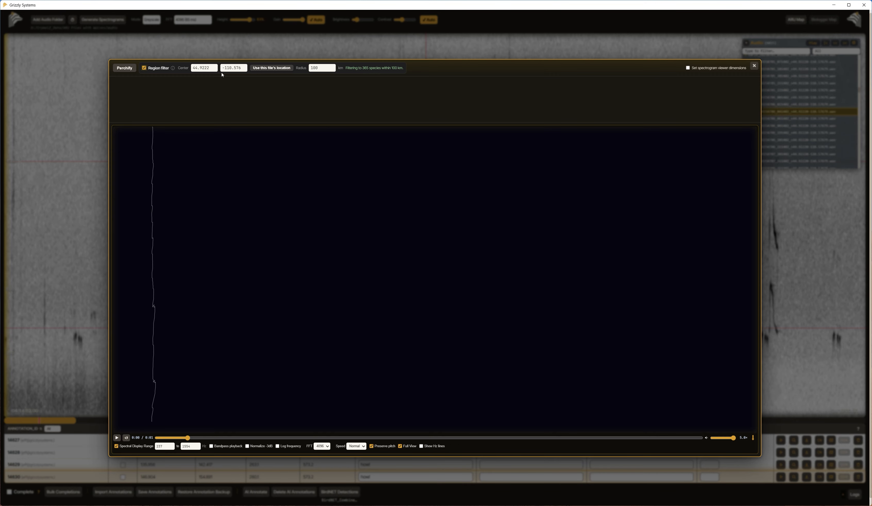
{"action": "left_click", "coordinate": [122, 69]}
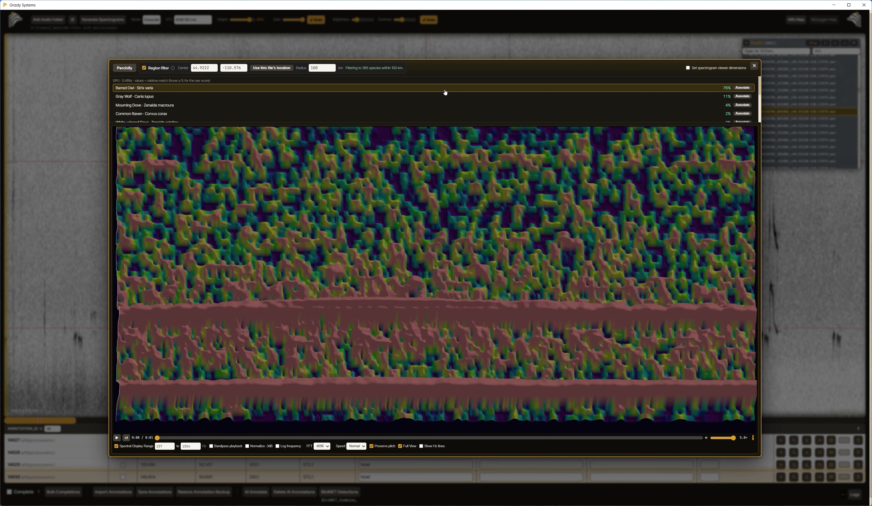
{"action": "left_click", "coordinate": [754, 66]}
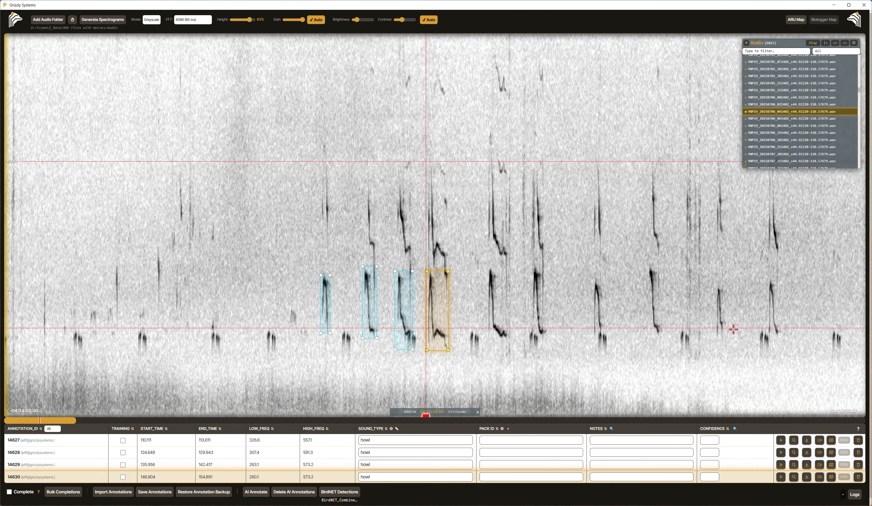
Delete the fourth howl's annotation
{"action": "left_click", "coordinate": [858, 476]}
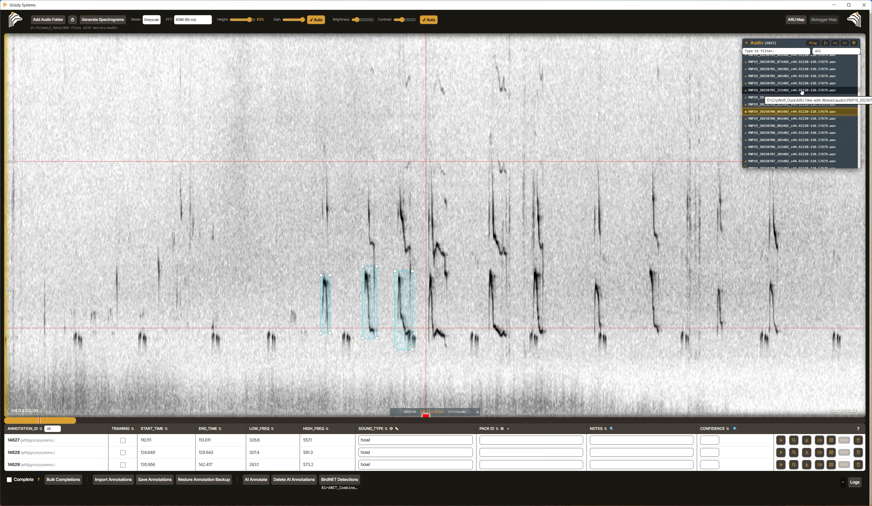
Examine the available tools and the Add GPS to Filename options, leaving the file names as they are
{"action": "left_click", "coordinate": [855, 22]}
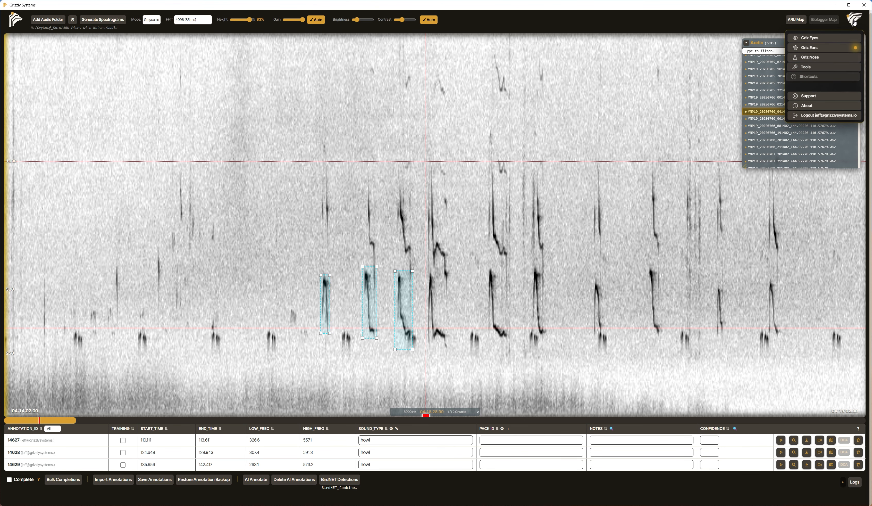
{"action": "left_click", "coordinate": [837, 68]}
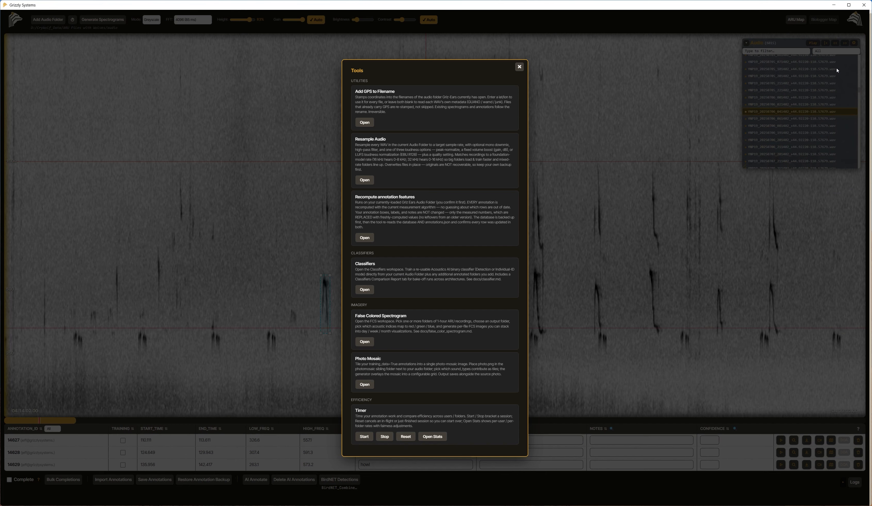
{"action": "left_click", "coordinate": [369, 122]}
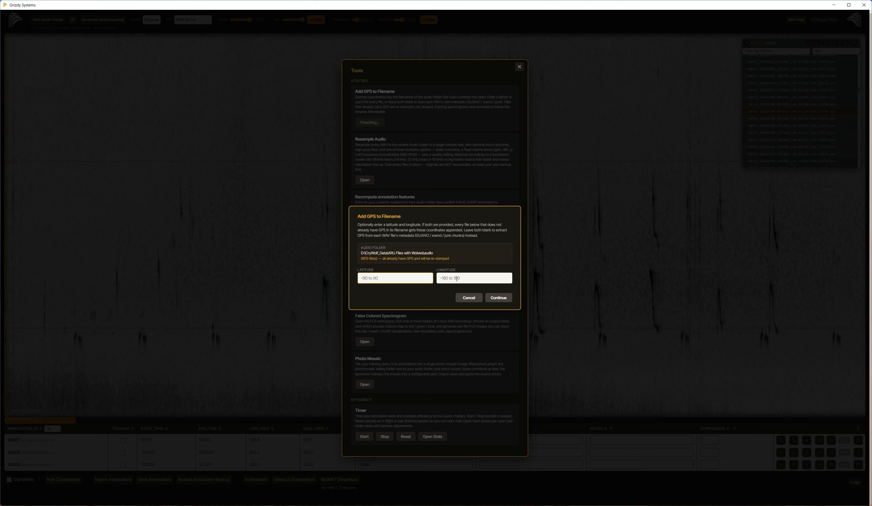
{"action": "left_click", "coordinate": [475, 298]}
{"action": "left_click", "coordinate": [519, 68]}
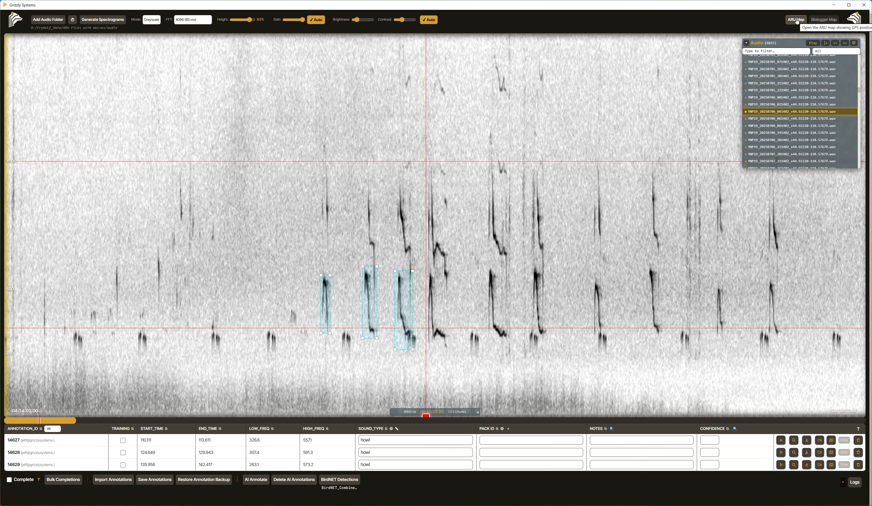
Open the ARU map, expand the overlapping recorder cluster near the map's centre, and open the annotation clips of recorder YNP8-1
{"action": "left_click", "coordinate": [796, 19]}
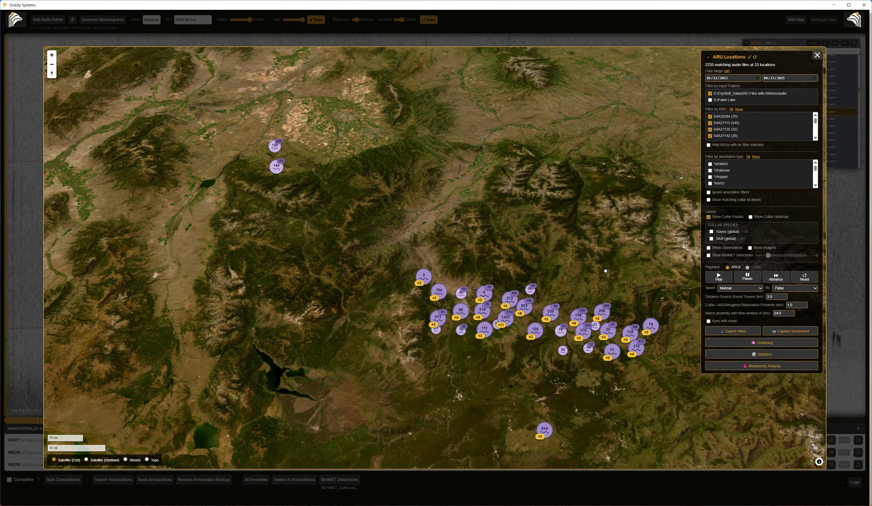
{"action": "scroll", "coordinate": [426, 238], "scroll_direction": "up", "scroll_amount": 1}
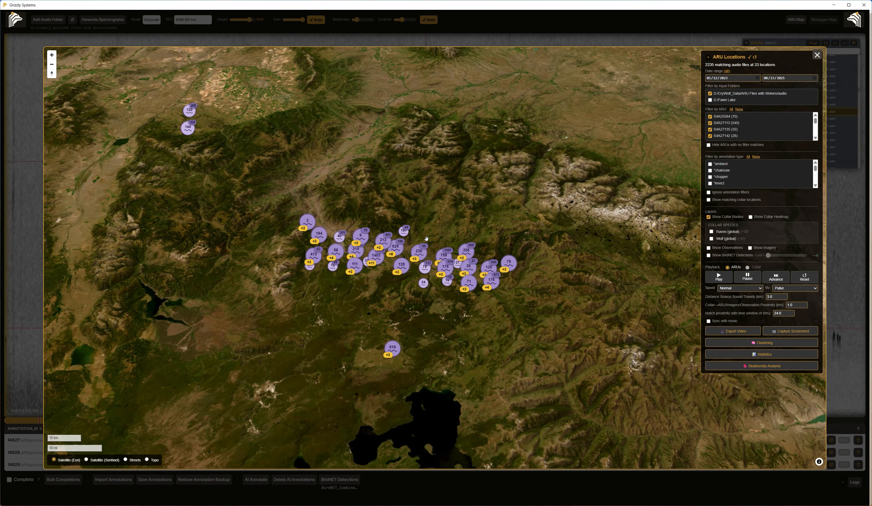
{"action": "scroll", "coordinate": [427, 238], "scroll_direction": "up", "scroll_amount": 1}
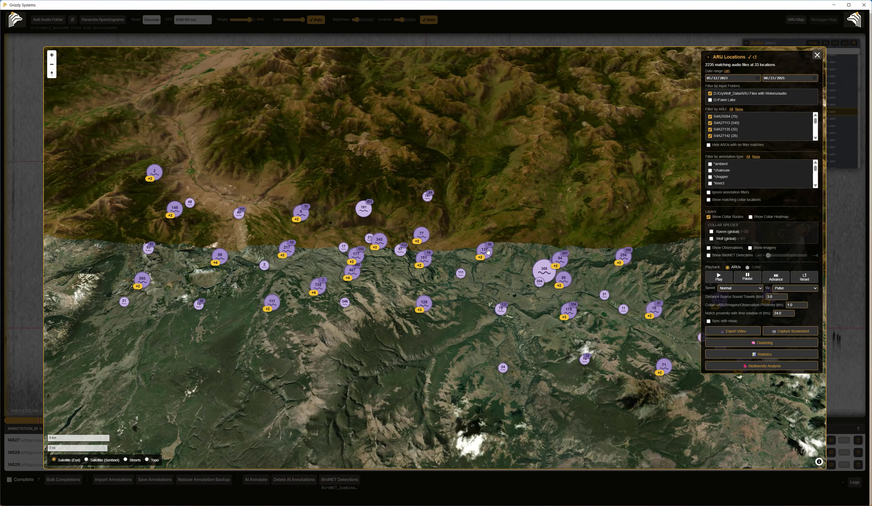
{"action": "left_click", "coordinate": [488, 252]}
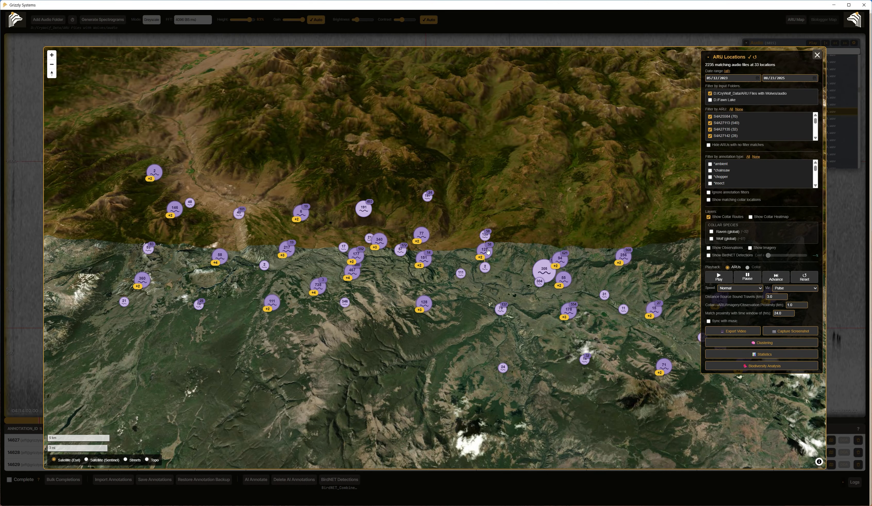
{"action": "left_click", "coordinate": [485, 235]}
Play howl clips 235, 238 and 240 from the recorder's list, reposition and close the clip window, and leave the map
{"action": "left_click", "coordinate": [529, 301]}
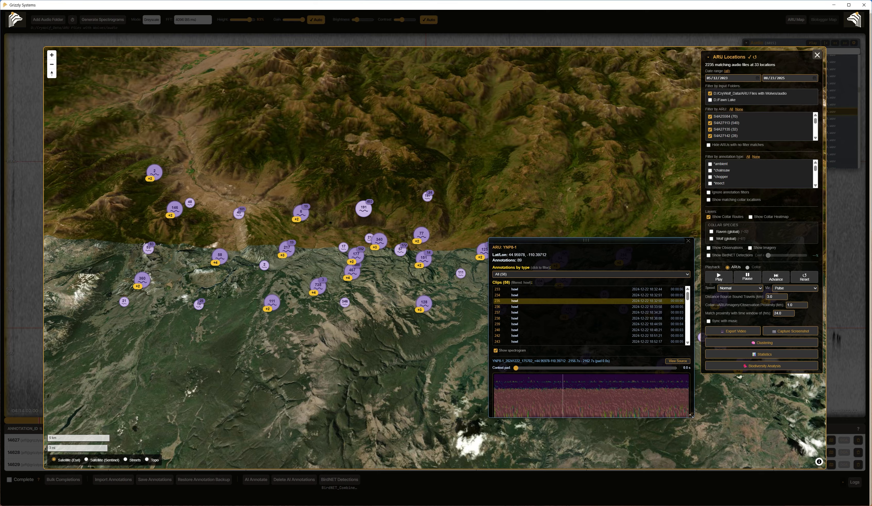
{"action": "left_click", "coordinate": [546, 319]}
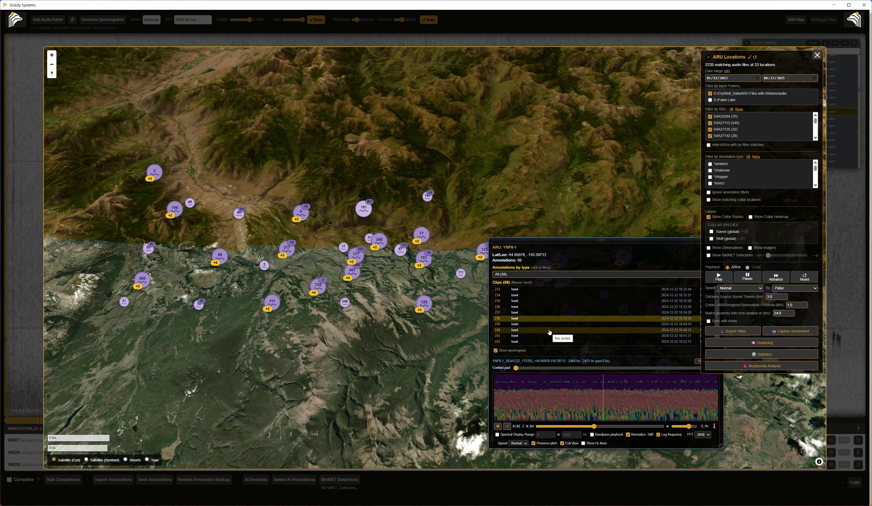
{"action": "left_click", "coordinate": [550, 330]}
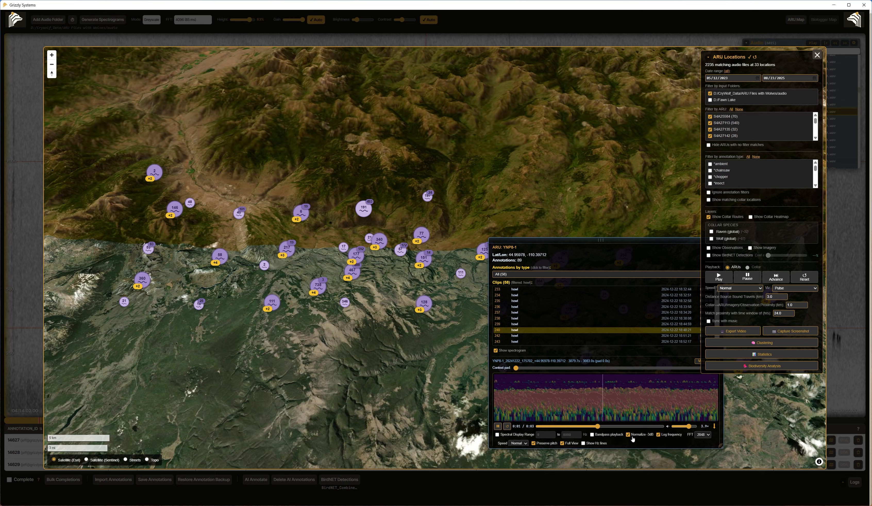
{"action": "left_click_drag", "start_coordinate": [644, 236], "coordinate": [546, 141]}
{"action": "left_click", "coordinate": [620, 145]}
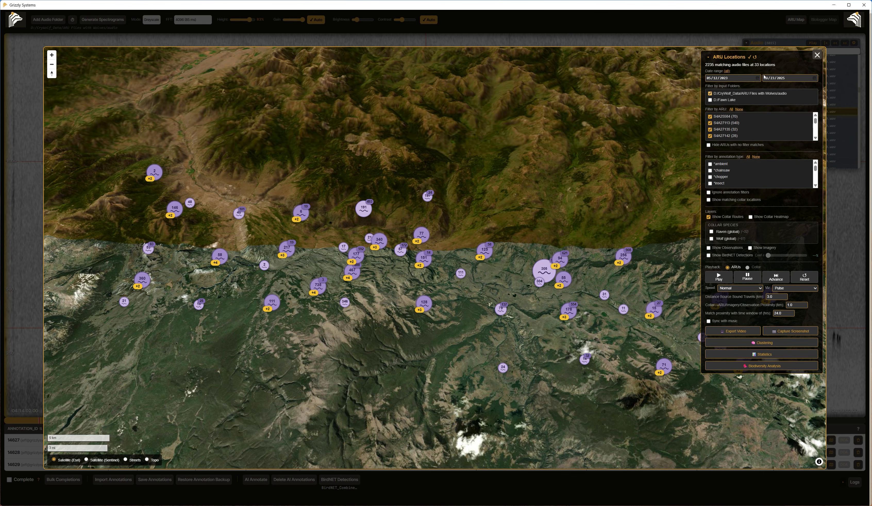
{"action": "left_click", "coordinate": [818, 55]}
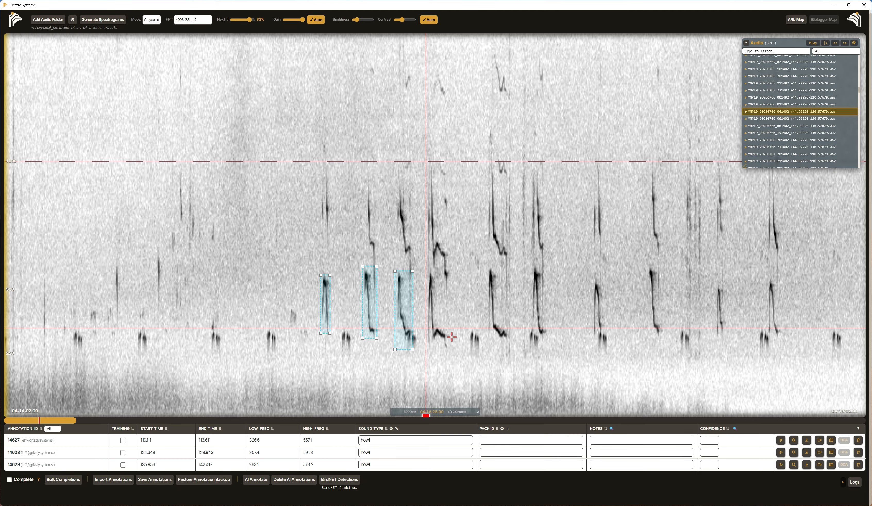
Extend the third howl's annotation box to end at about 144 seconds and reach down to about 260 Hz
{"action": "left_click_drag", "start_coordinate": [412, 349], "coordinate": [418, 350]}
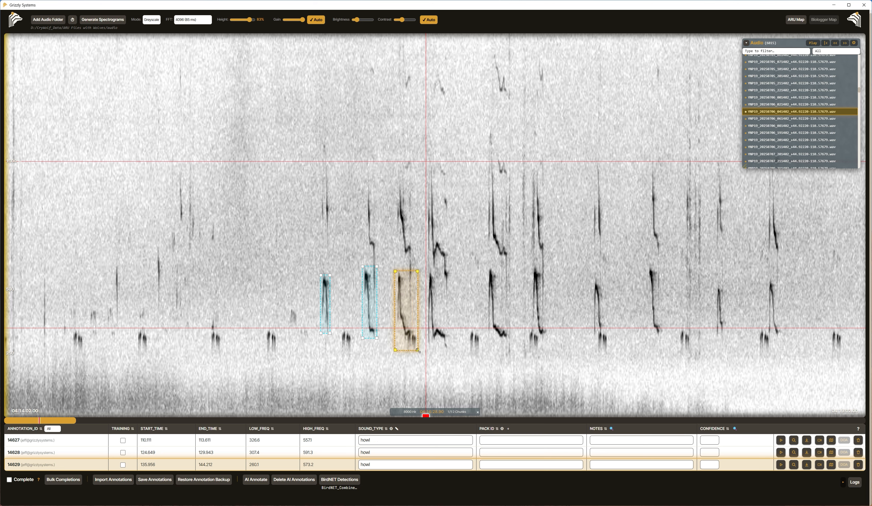
Play the third howl's spectrogram video, raise its detail to 214 bins, and rotate the 3D spectrogram before closing it
{"action": "left_click", "coordinate": [820, 465]}
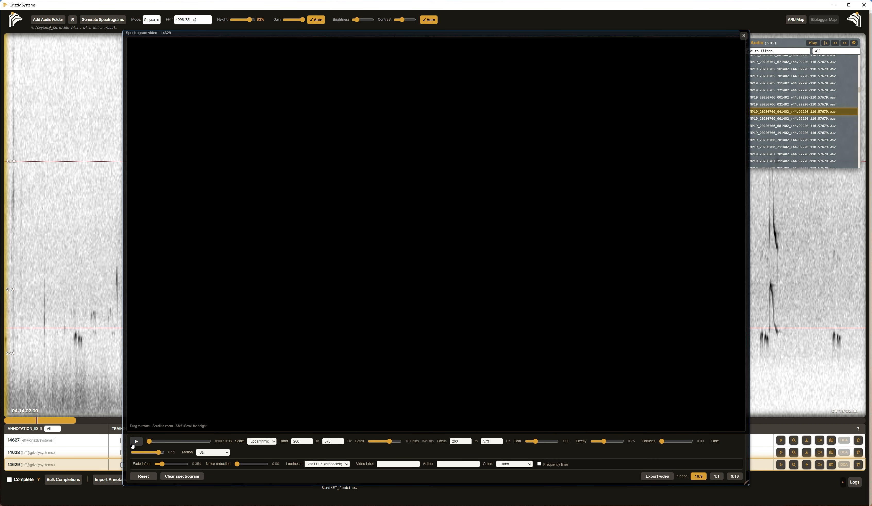
{"action": "left_click", "coordinate": [137, 442]}
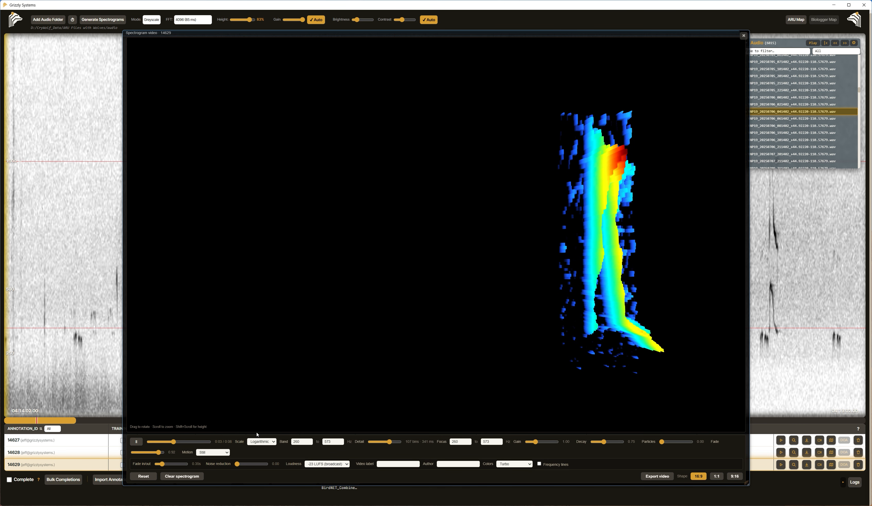
{"action": "left_click_drag", "start_coordinate": [389, 442], "coordinate": [405, 446]}
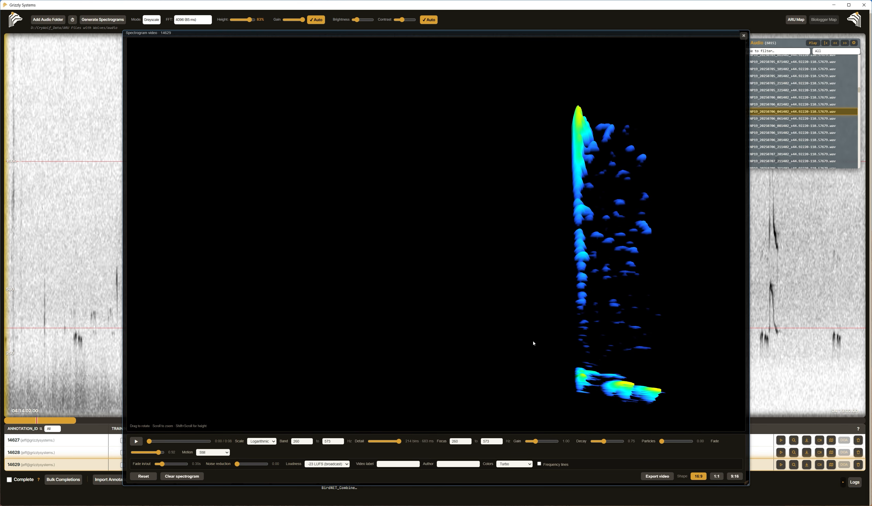
{"action": "left_click_drag", "start_coordinate": [534, 342], "coordinate": [559, 346]}
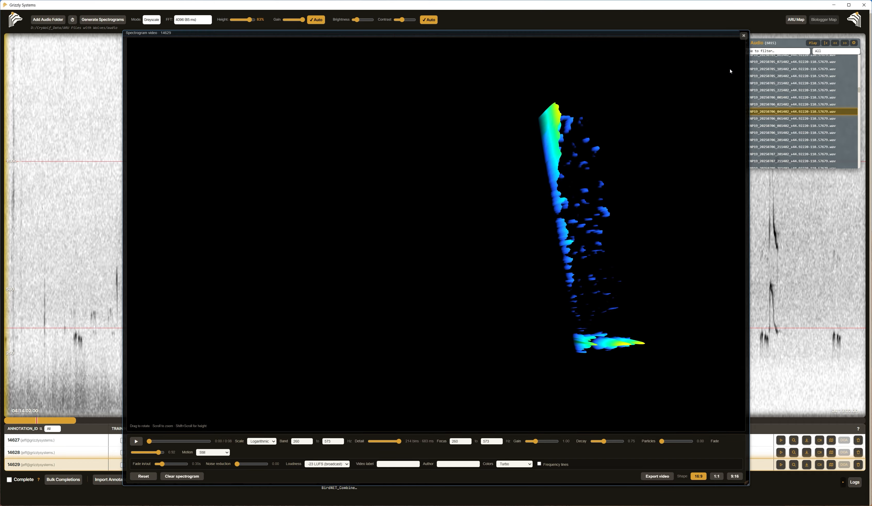
{"action": "left_click", "coordinate": [744, 36]}
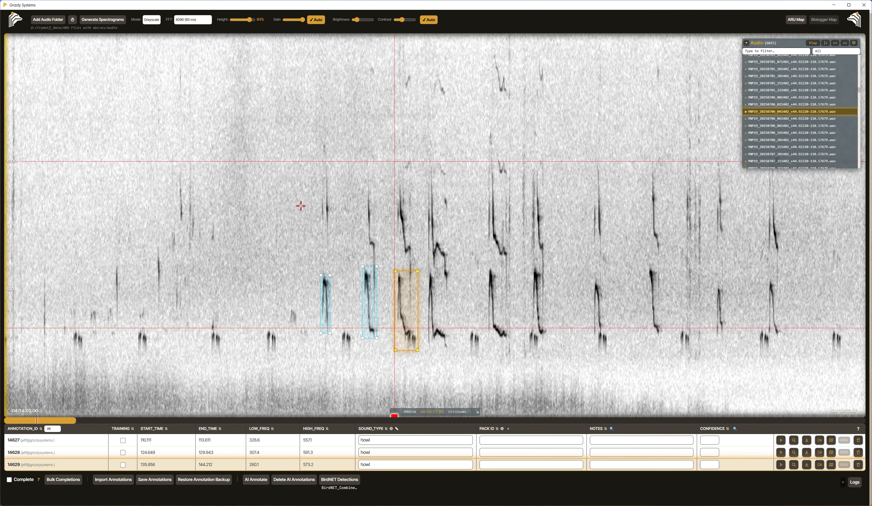
Annotate the whole howl series from about 105 to 383 seconds, between about 254 and 813 Hz, as howl sequence
{"action": "left_click_drag", "start_coordinate": [307, 209], "coordinate": [428, 352]}
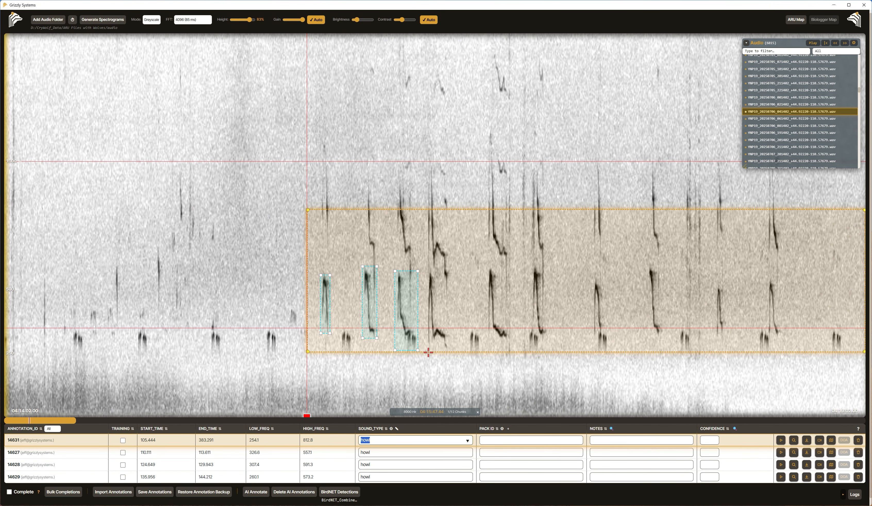
{"action": "type", "text": "howl se"}
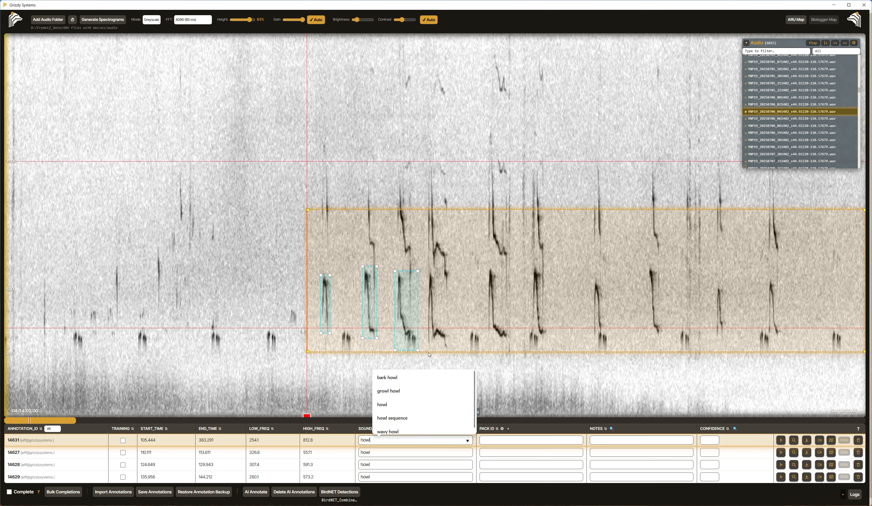
{"action": "key", "text": "Tab"}
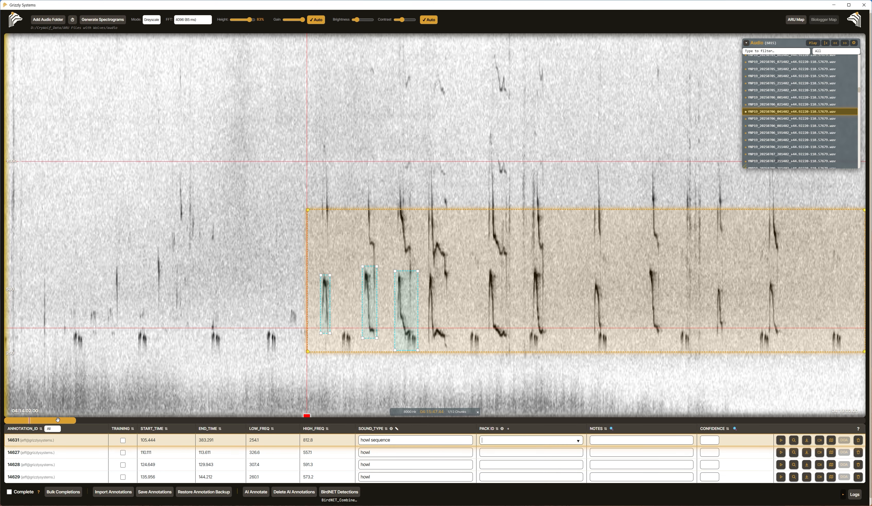
Go to the end of the recording and mark it and the following recording, 061402, as complete
{"action": "left_click_drag", "start_coordinate": [60, 420], "coordinate": [869, 369]}
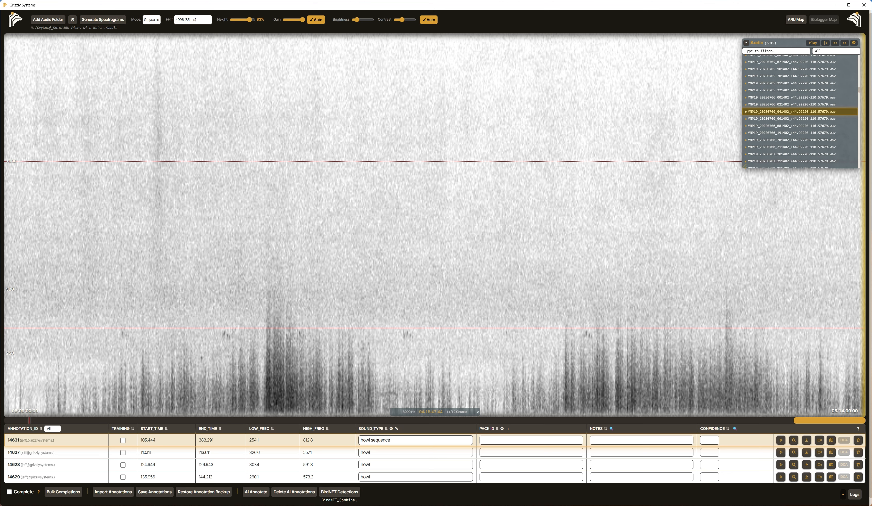
{"action": "left_click", "coordinate": [788, 252]}
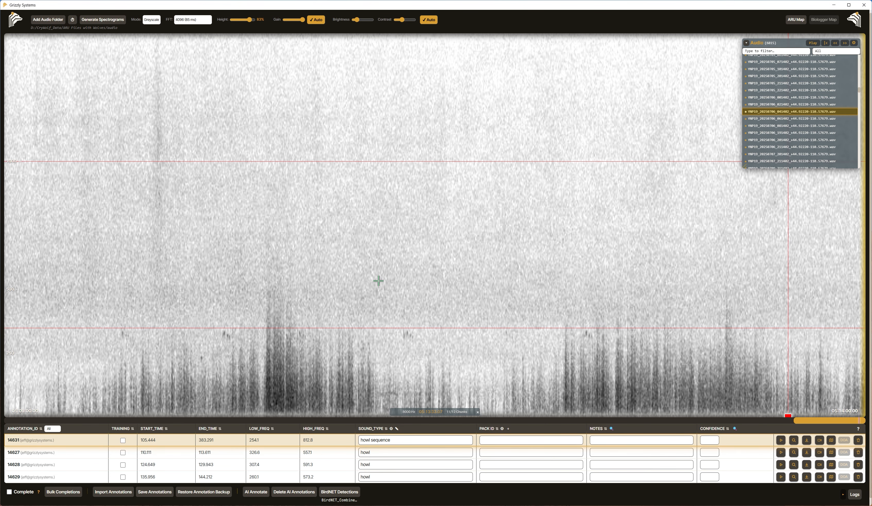
{"action": "key", "text": "c"}
{"action": "key", "text": "Down"}
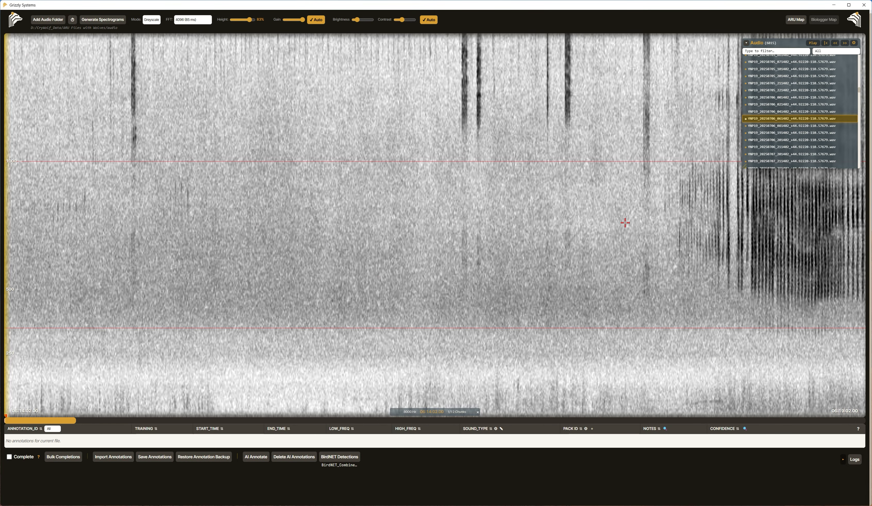
{"action": "left_click", "coordinate": [774, 112]}
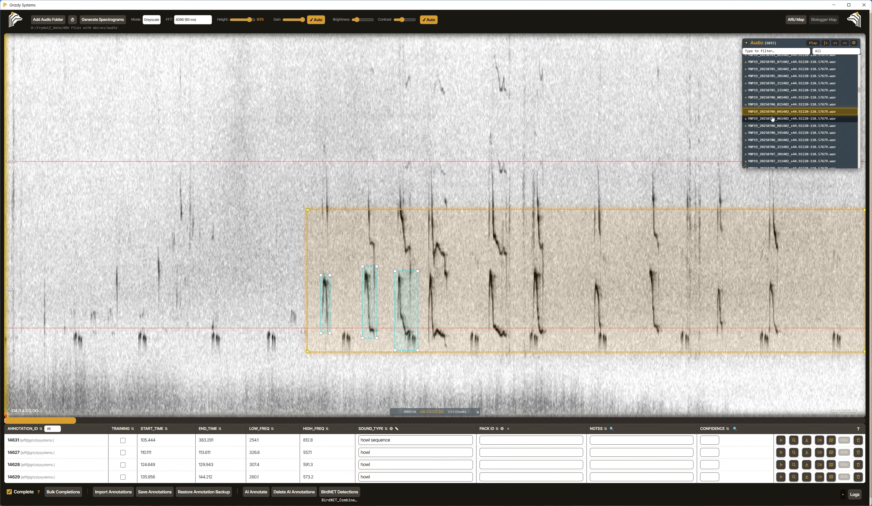
{"action": "left_click", "coordinate": [772, 118]}
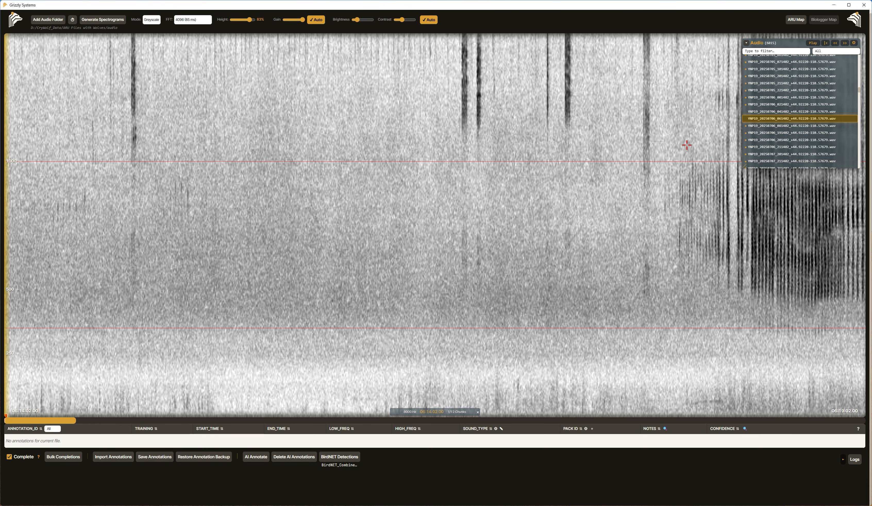
Open the next recording, draw a trial annotation from about 146 to 206 seconds between about 250 and 574 Hz, and delete it
{"action": "key", "text": "Down"}
{"action": "mouse_move", "coordinate": [424, 270]}
{"action": "left_mouse_down"}
{"action": "mouse_move", "coordinate": [482, 312]}
{"action": "mouse_move", "coordinate": [595, 353]}
{"action": "left_mouse_up"}
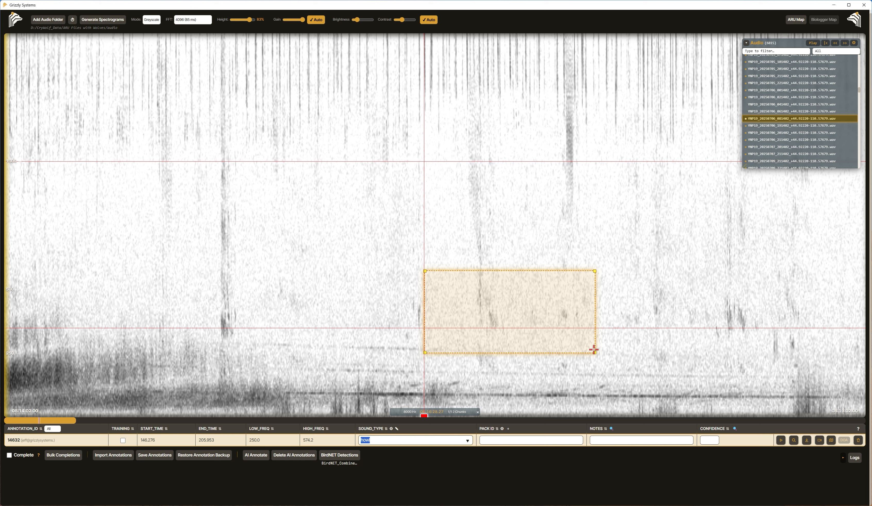
{"action": "left_click", "coordinate": [858, 441]}
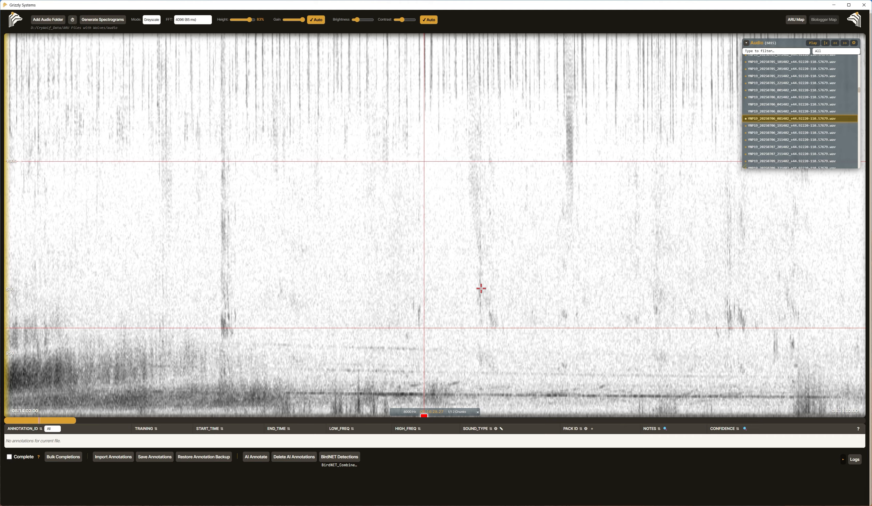
Clear the Complete mark from the 061402 and 041402 recordings
{"action": "left_click", "coordinate": [764, 111]}
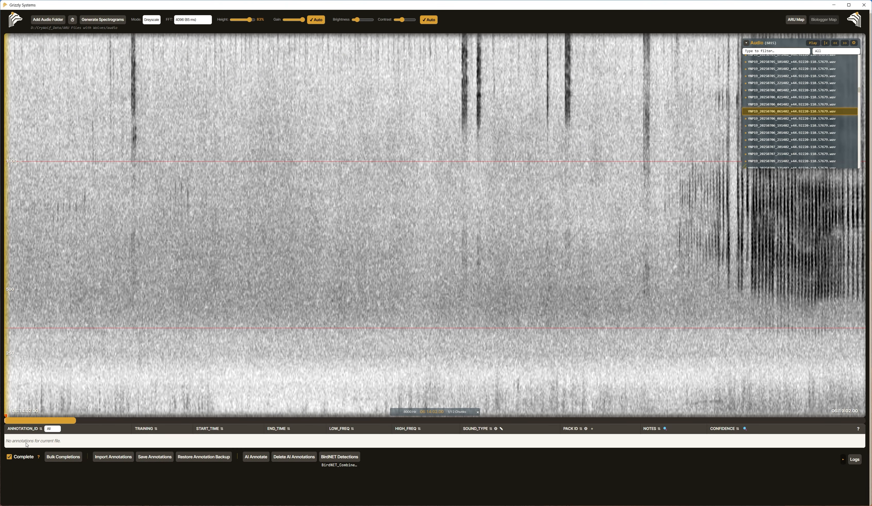
{"action": "left_click", "coordinate": [9, 456]}
{"action": "left_click", "coordinate": [9, 456]}
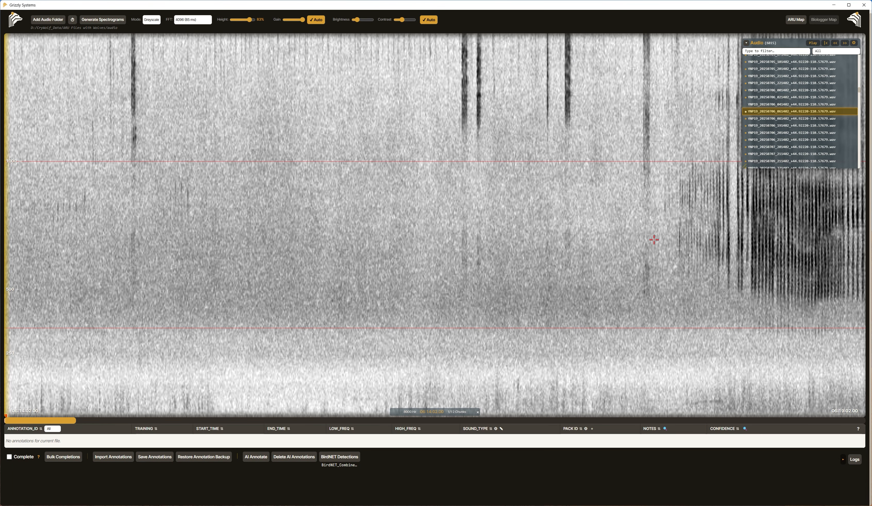
{"action": "left_click", "coordinate": [791, 105]}
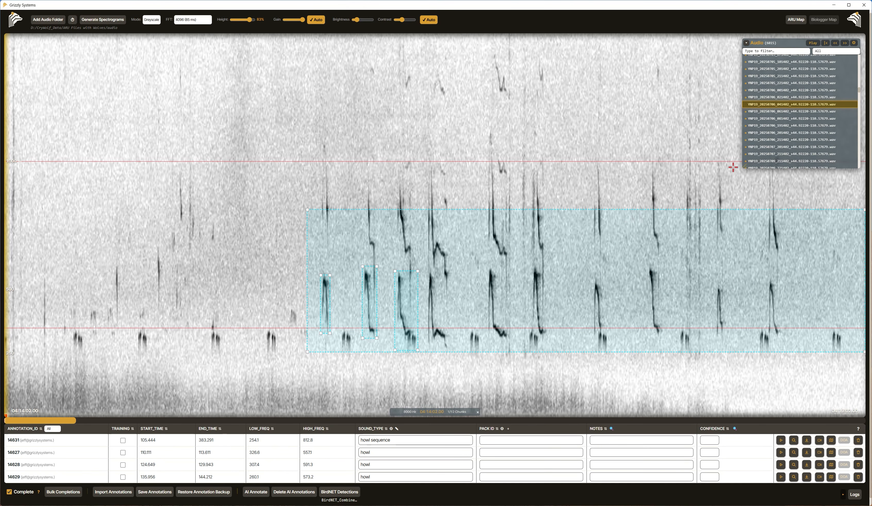
{"action": "left_click", "coordinate": [15, 493]}
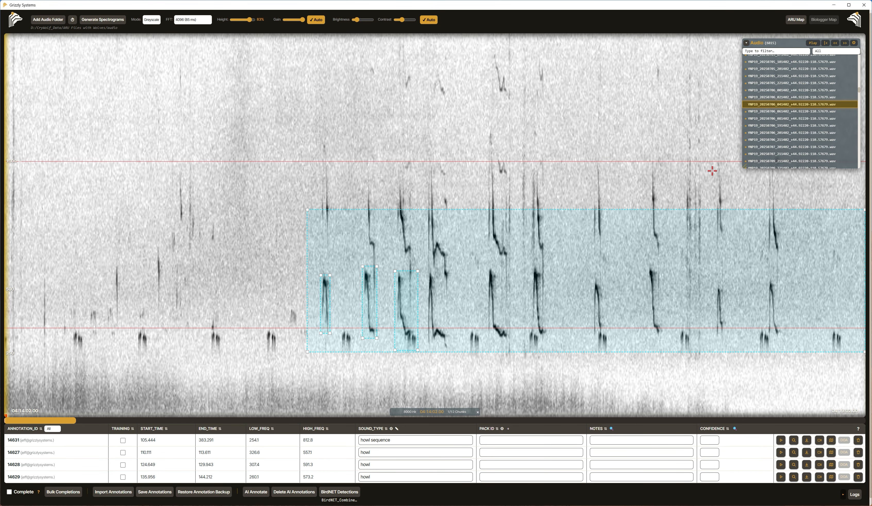
Open the 021402 recording and examine the Spectrogram Display Settings, leaving them unchanged
{"action": "left_click", "coordinate": [773, 112]}
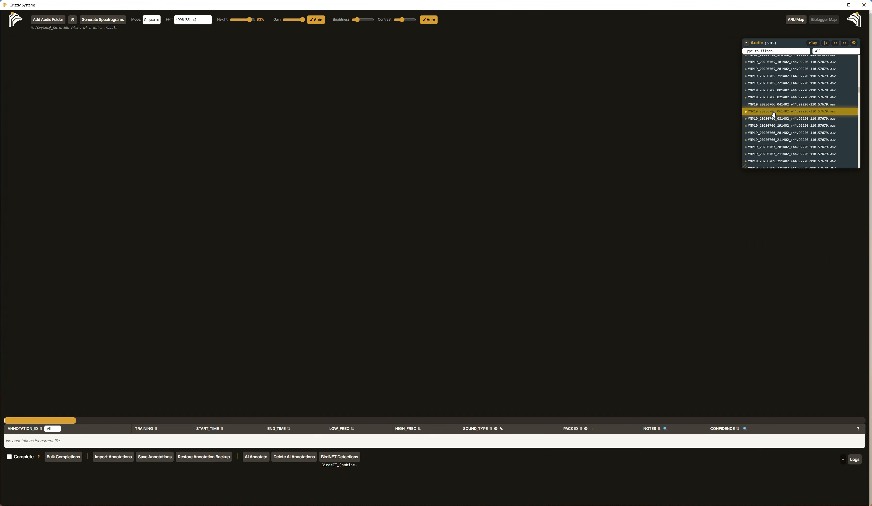
{"action": "left_click", "coordinate": [773, 98]}
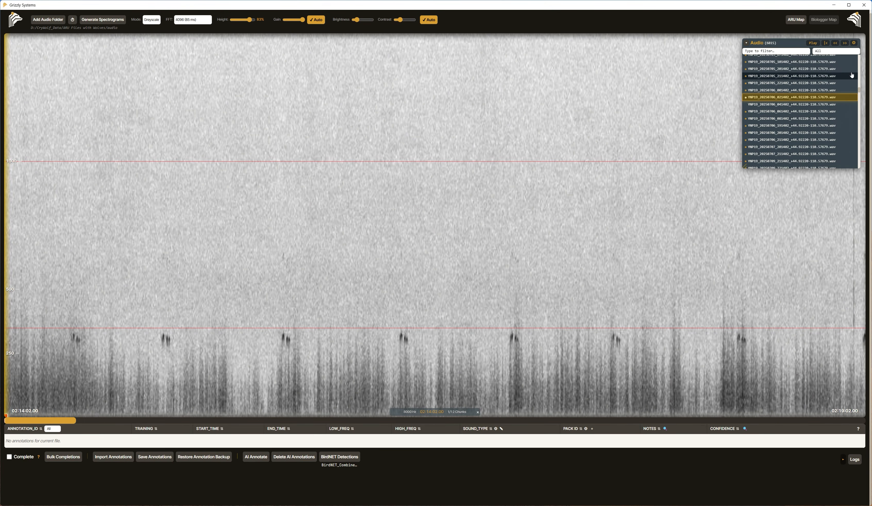
{"action": "left_click", "coordinate": [854, 43]}
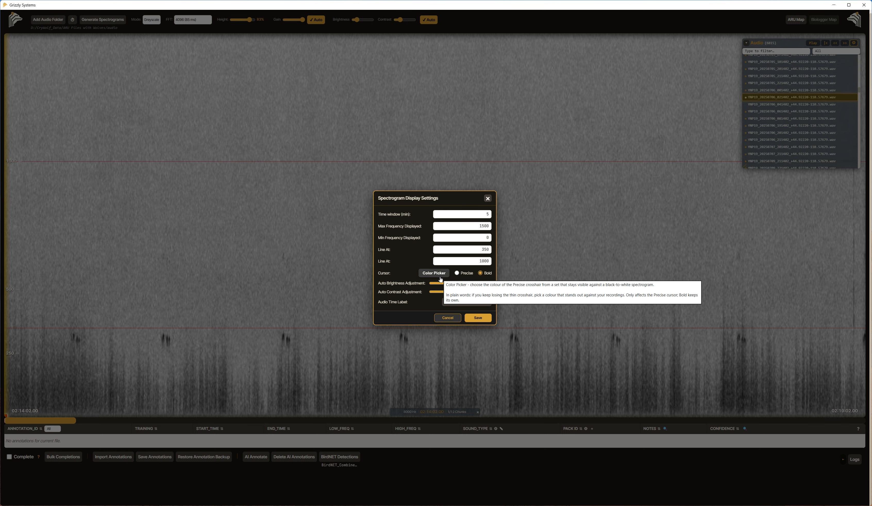
{"action": "left_click", "coordinate": [448, 317]}
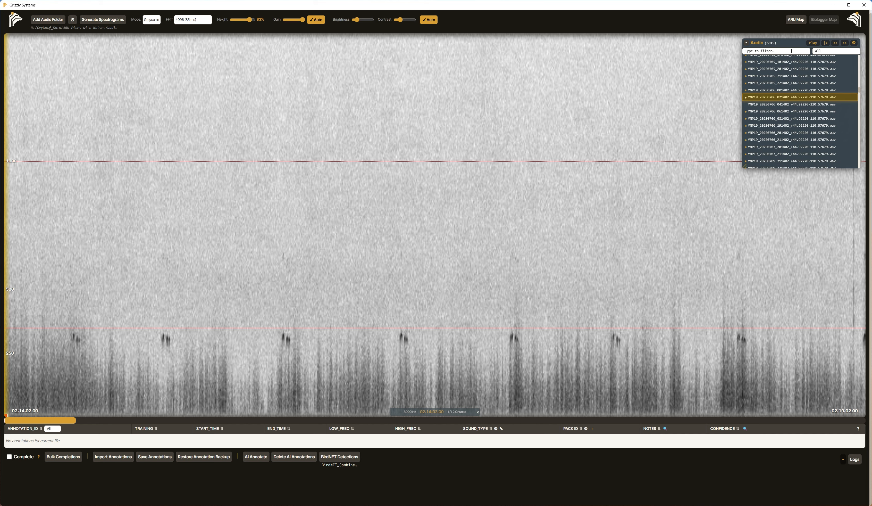
Filter the audio list to recordings with bark annotations and open the third SMA11937 recording
{"action": "left_click", "coordinate": [823, 51]}
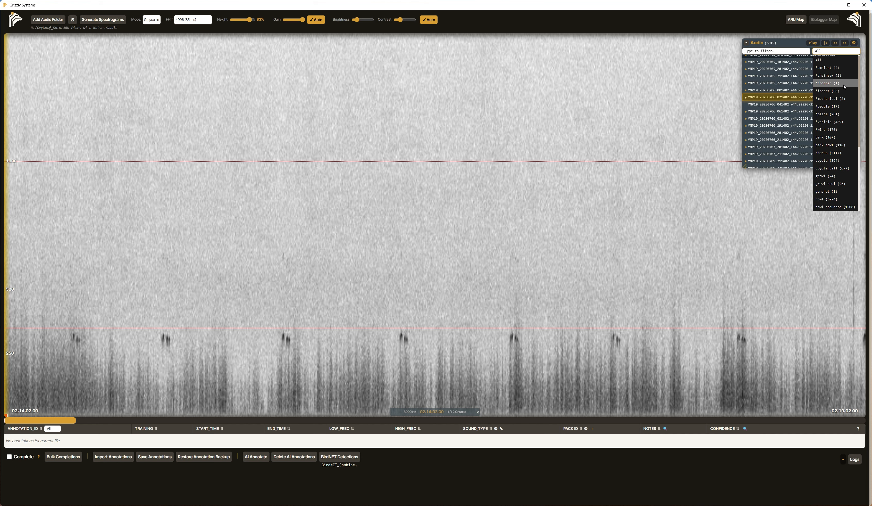
{"action": "left_click", "coordinate": [841, 137]}
{"action": "scroll", "coordinate": [820, 100], "scroll_direction": "down", "scroll_amount": 3}
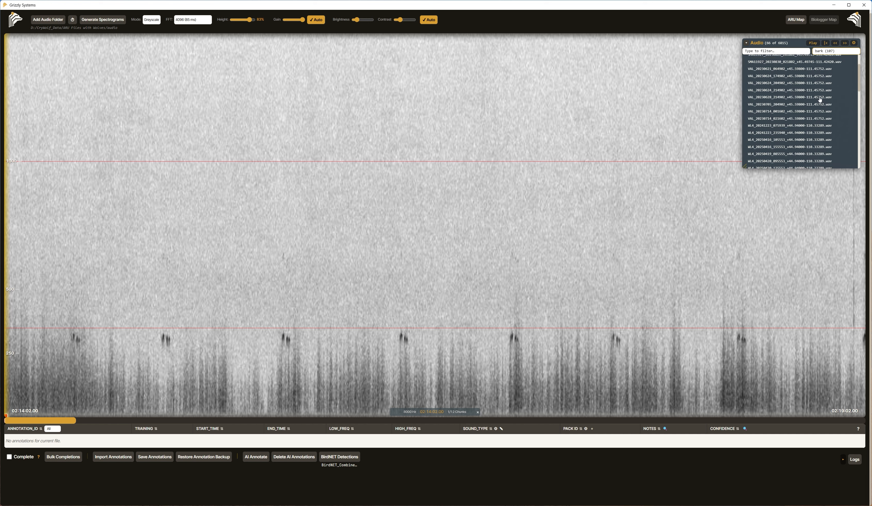
{"action": "scroll", "coordinate": [820, 100], "scroll_direction": "down", "scroll_amount": 4}
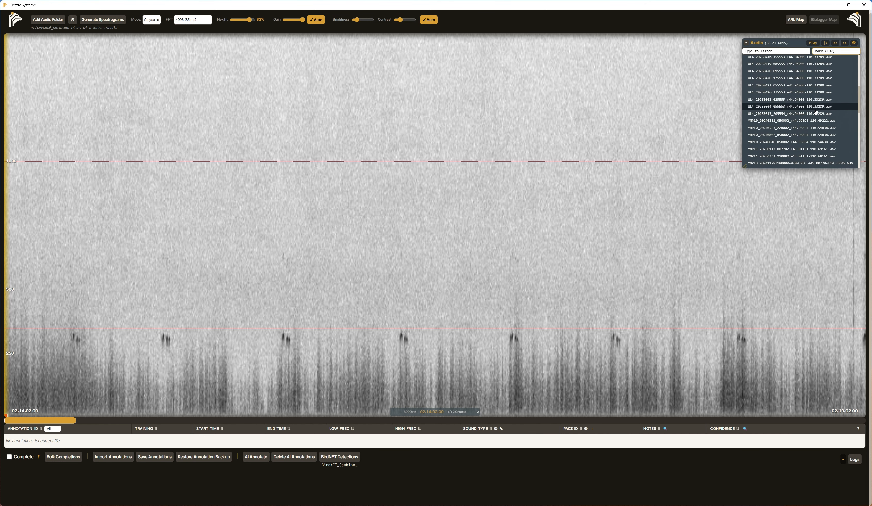
{"action": "scroll", "coordinate": [816, 111], "scroll_direction": "up", "scroll_amount": 8}
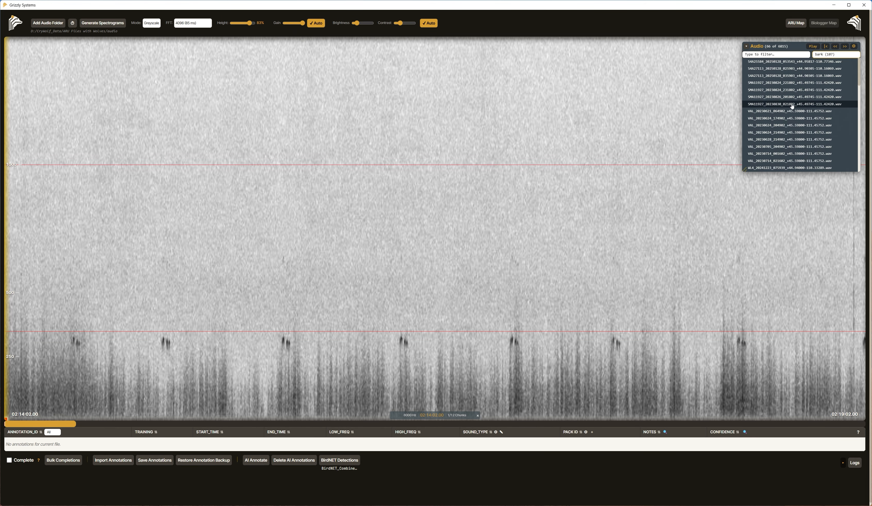
{"action": "left_click", "coordinate": [785, 98]}
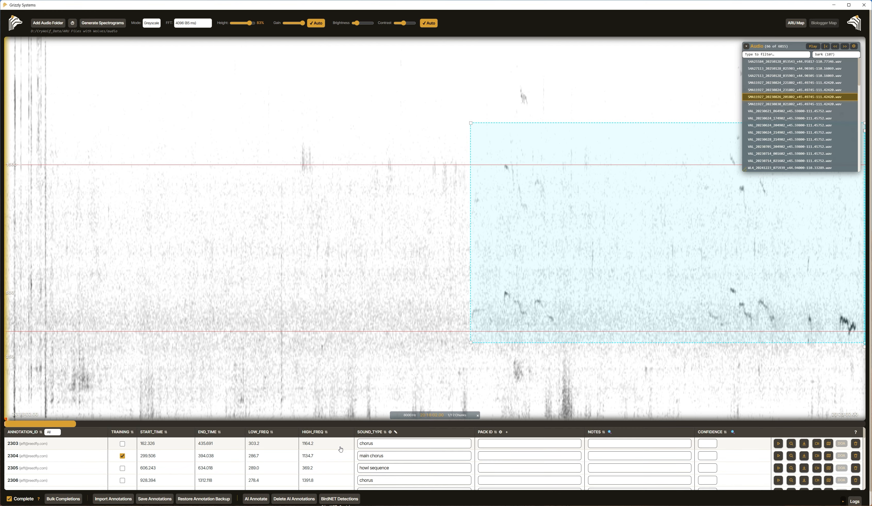
Go to bark annotation 2311 in the annotation table and play its stretch of the recording
{"action": "scroll", "coordinate": [341, 449], "scroll_direction": "down", "scroll_amount": 5}
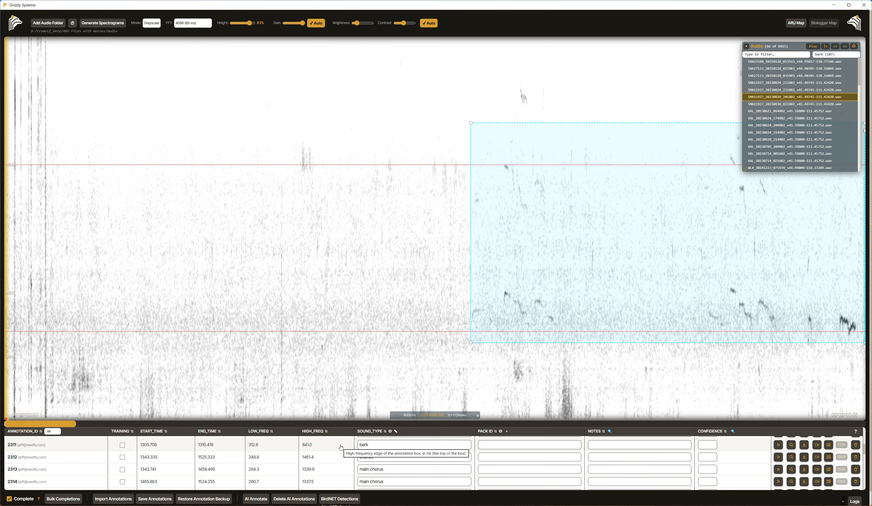
{"action": "left_click", "coordinate": [341, 447]}
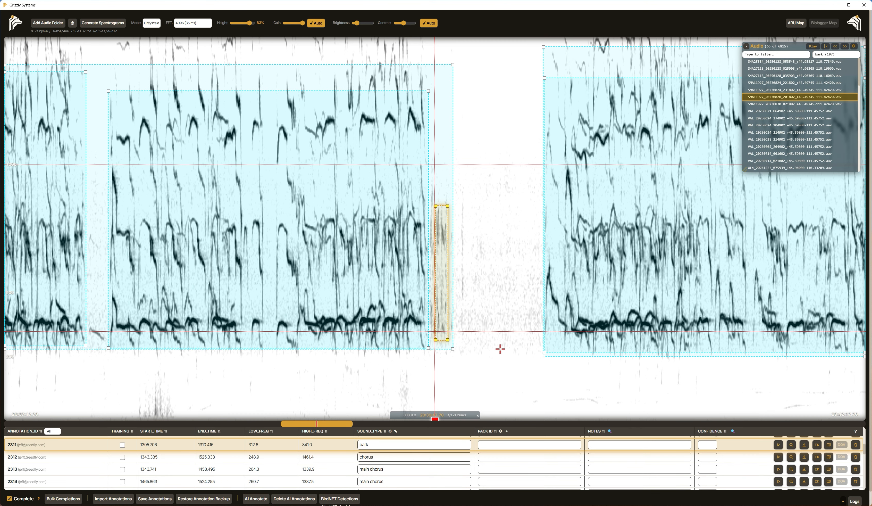
{"action": "key", "text": "space"}
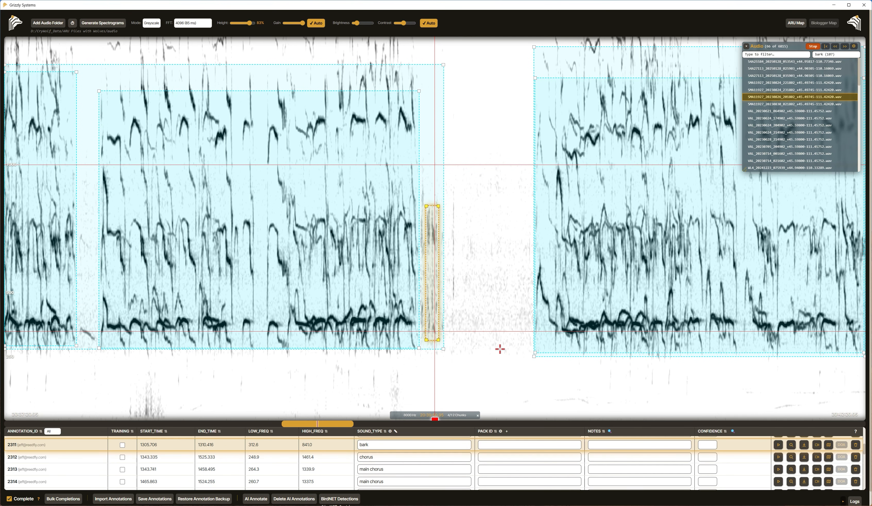
{"action": "key", "text": "space"}
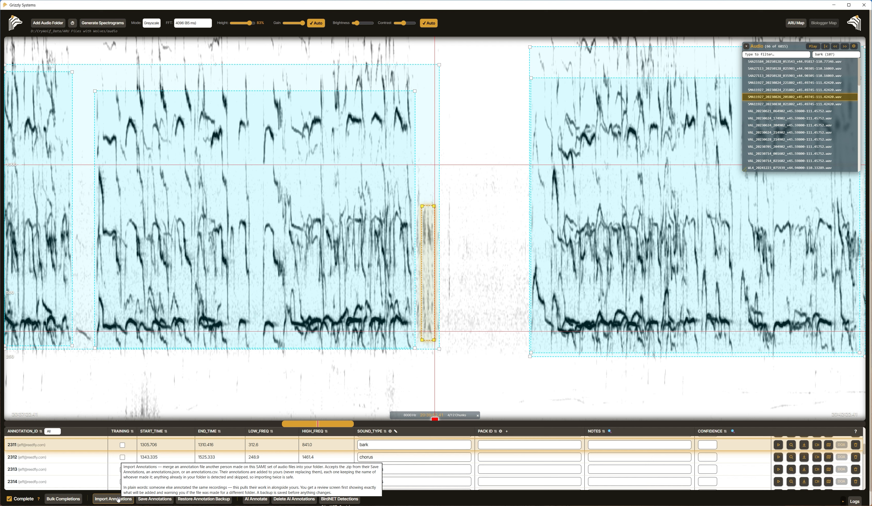
Examine the options for restoring an annotation backup and leave them without restoring anything
{"action": "left_click", "coordinate": [204, 496]}
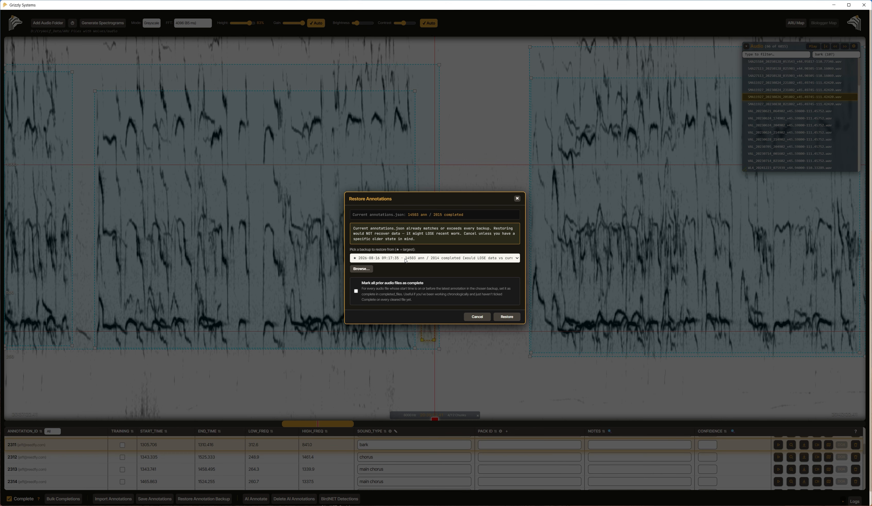
{"action": "left_click", "coordinate": [477, 317]}
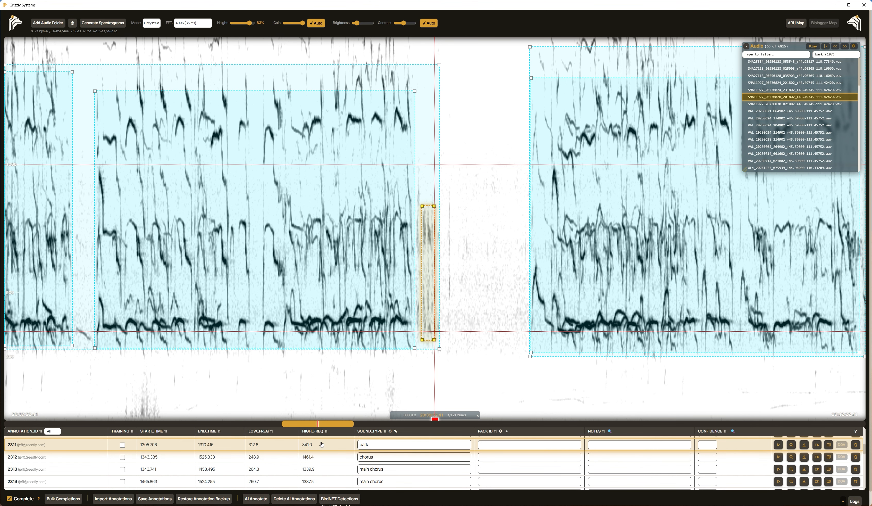
Examine the AI annotation settings and available classifiers with chorus_crywolf · aves2_naturelm_beats selected, and leave without classifying or adding annotations
{"action": "left_click", "coordinate": [256, 499]}
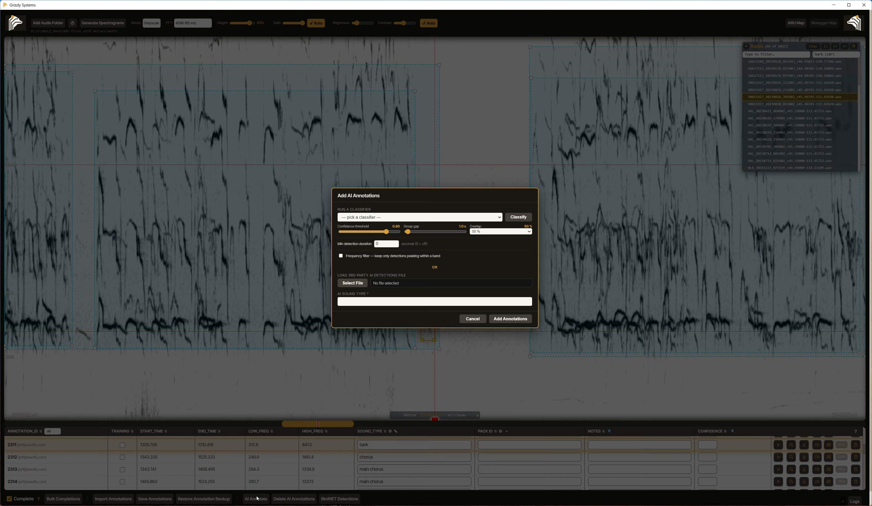
{"action": "left_click", "coordinate": [414, 218]}
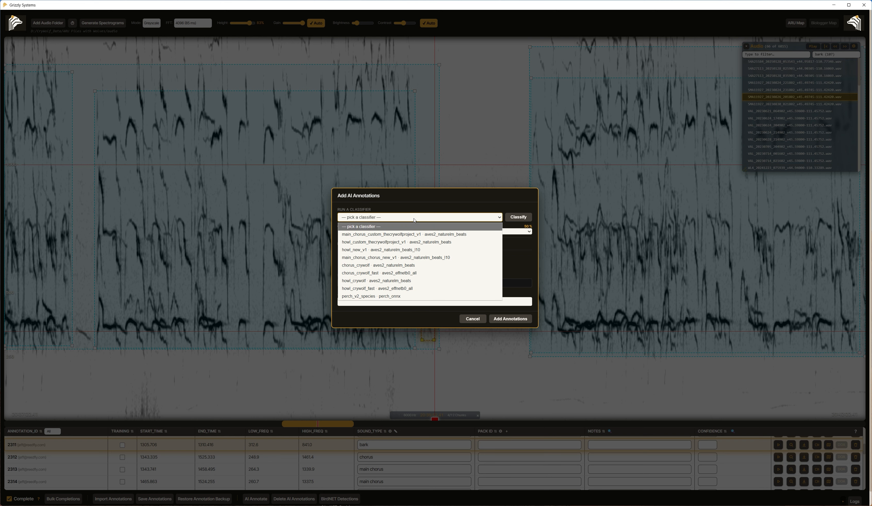
{"action": "left_click", "coordinate": [404, 265]}
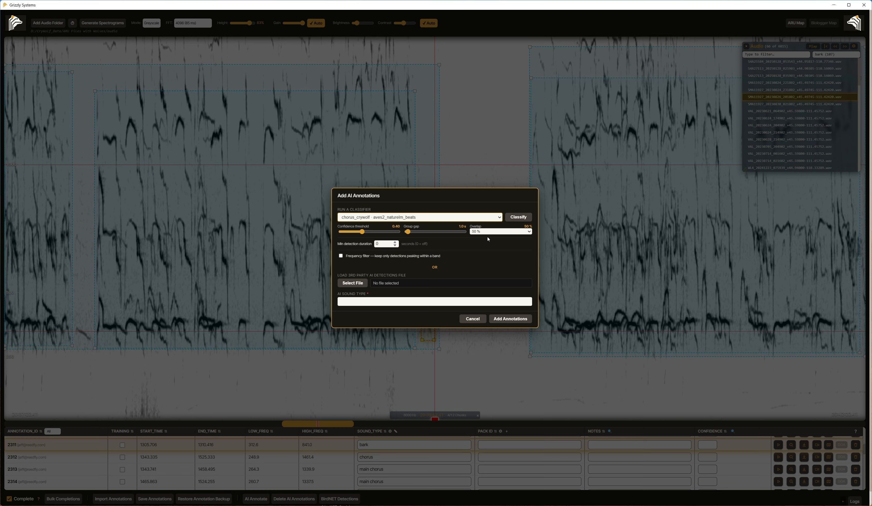
{"action": "left_click", "coordinate": [487, 216]}
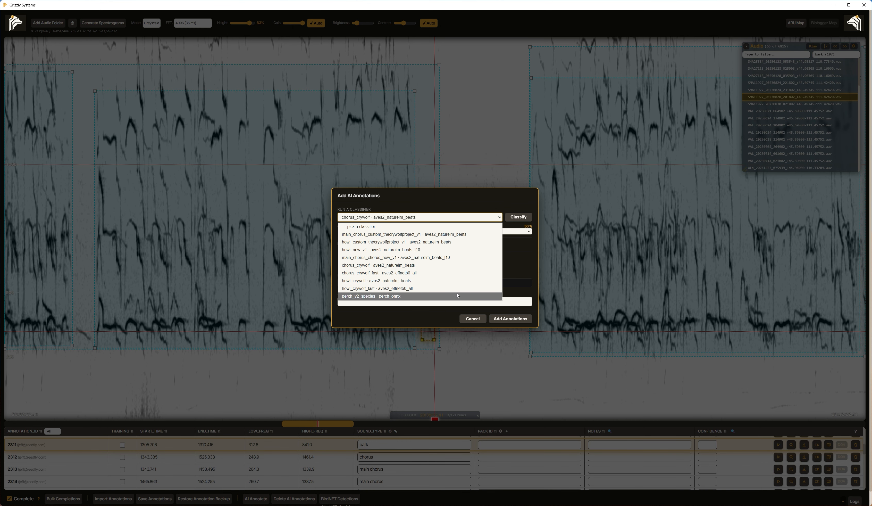
{"action": "left_click", "coordinate": [516, 262]}
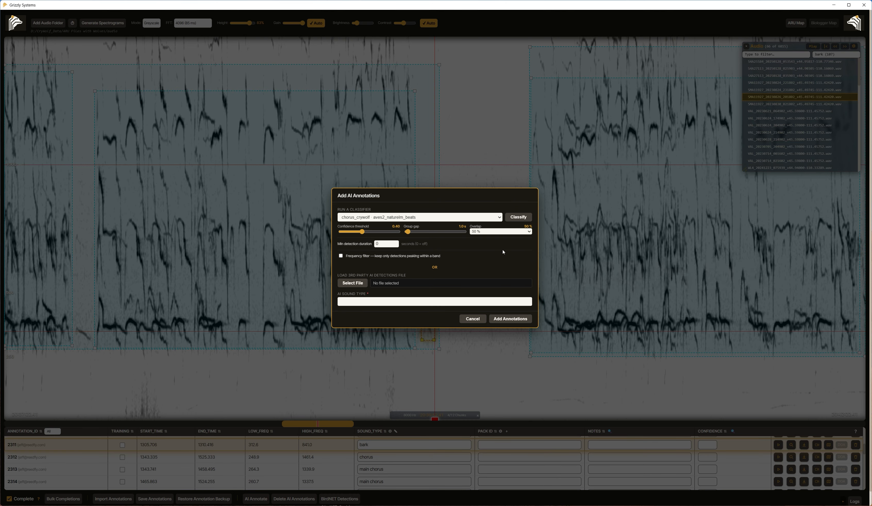
{"action": "mouse_move", "coordinate": [505, 246]}
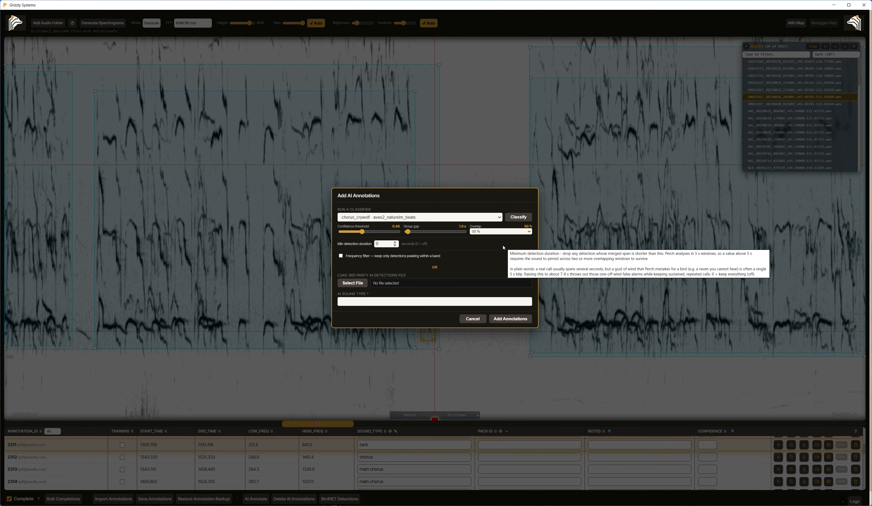
{"action": "left_click", "coordinate": [472, 319]}
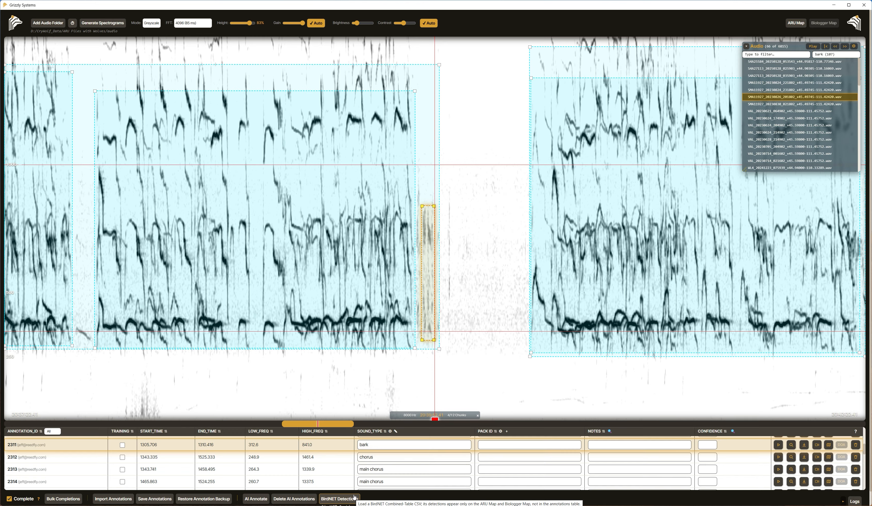
Review the Griz Ears keyboard shortcuts list and return to the spectrogram
{"action": "left_click", "coordinate": [858, 27]}
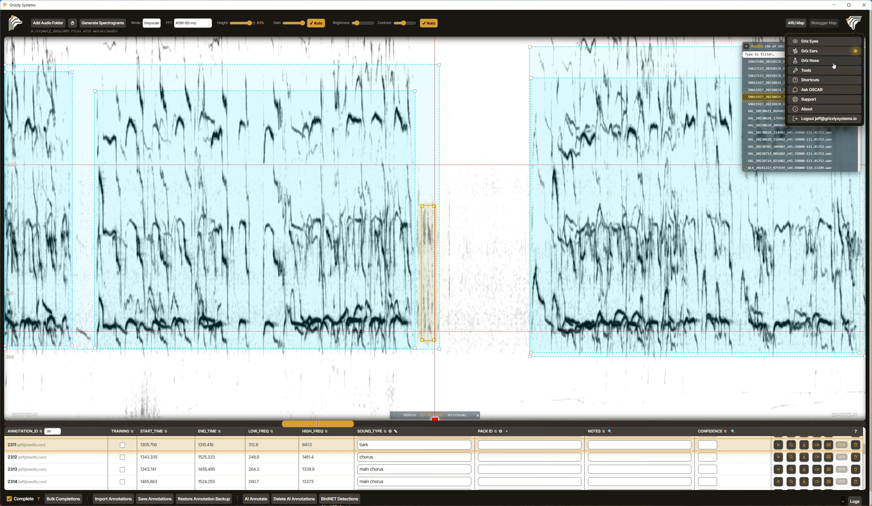
{"action": "left_click", "coordinate": [820, 80]}
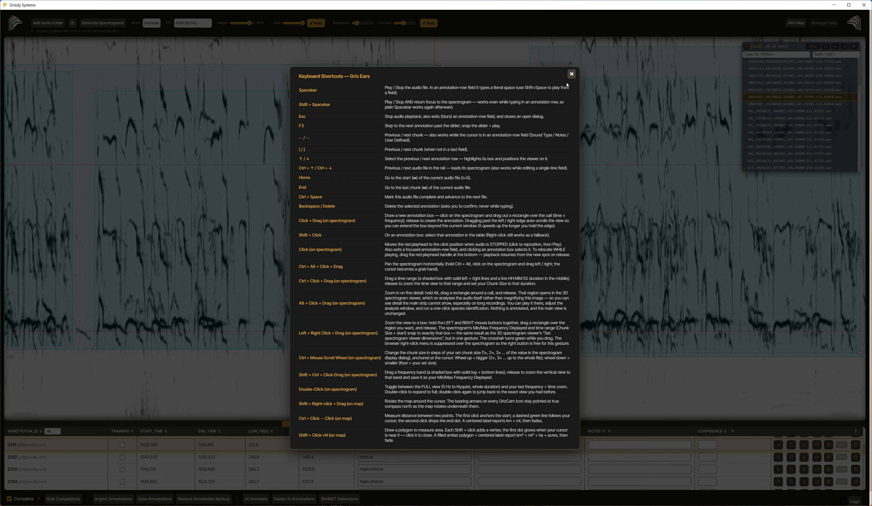
{"action": "left_click", "coordinate": [571, 73]}
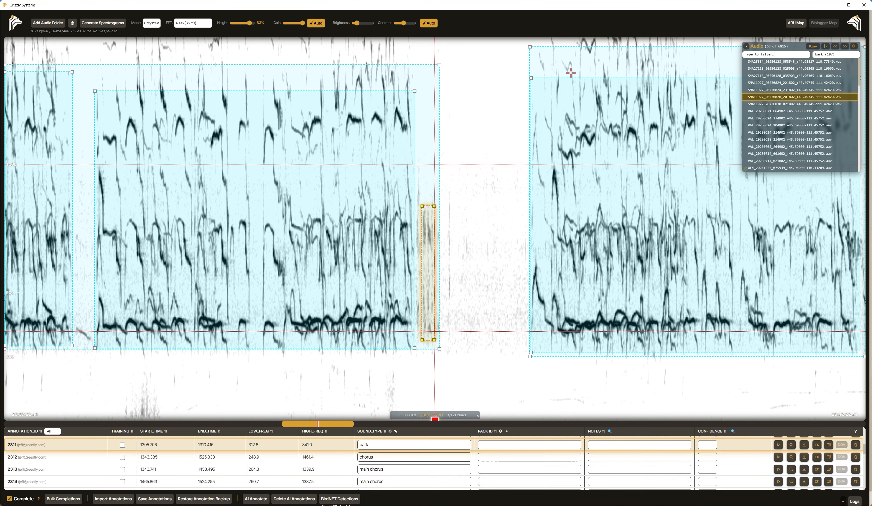